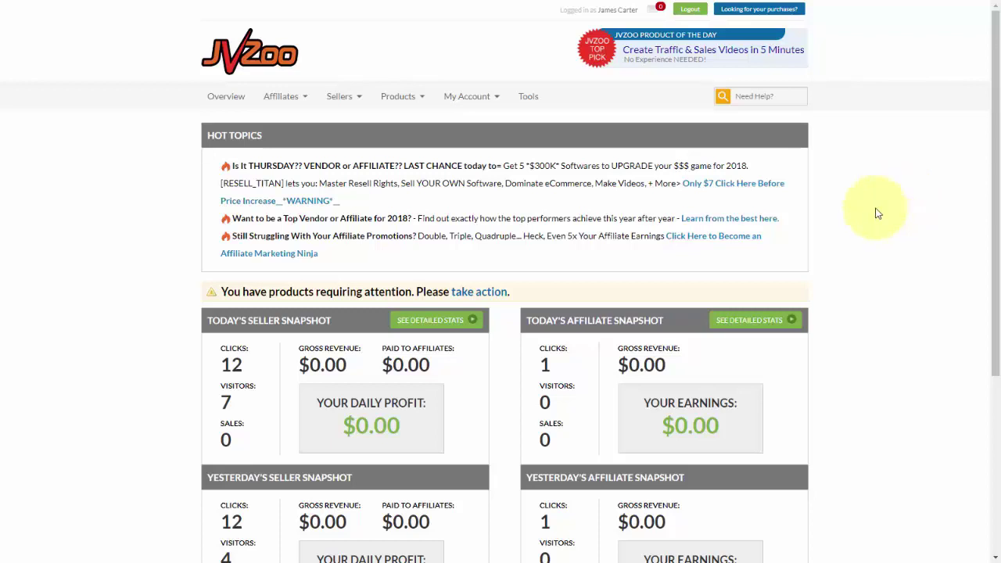
From Sellers > Seller's Dashboard, choose 'Add A Product (It's FREE!)'.
{"action": "mouse_move", "coordinate": [344, 105]}
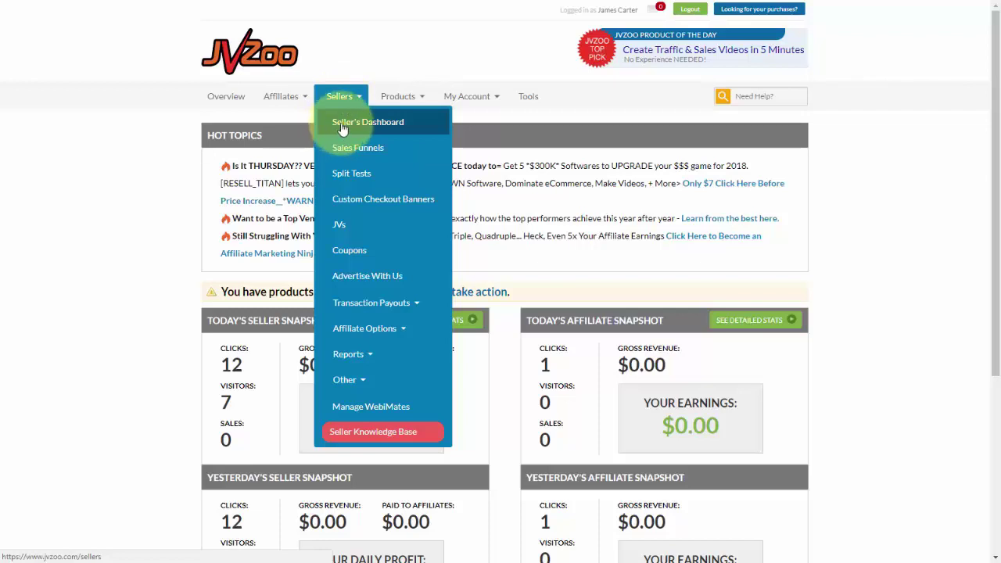
{"action": "left_click", "coordinate": [343, 127]}
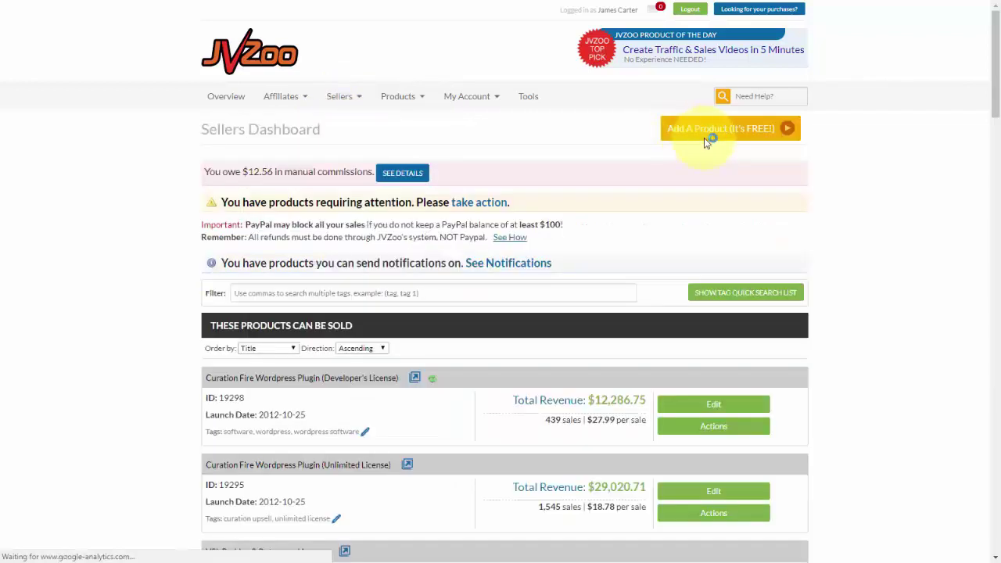
{"action": "left_click", "coordinate": [704, 131]}
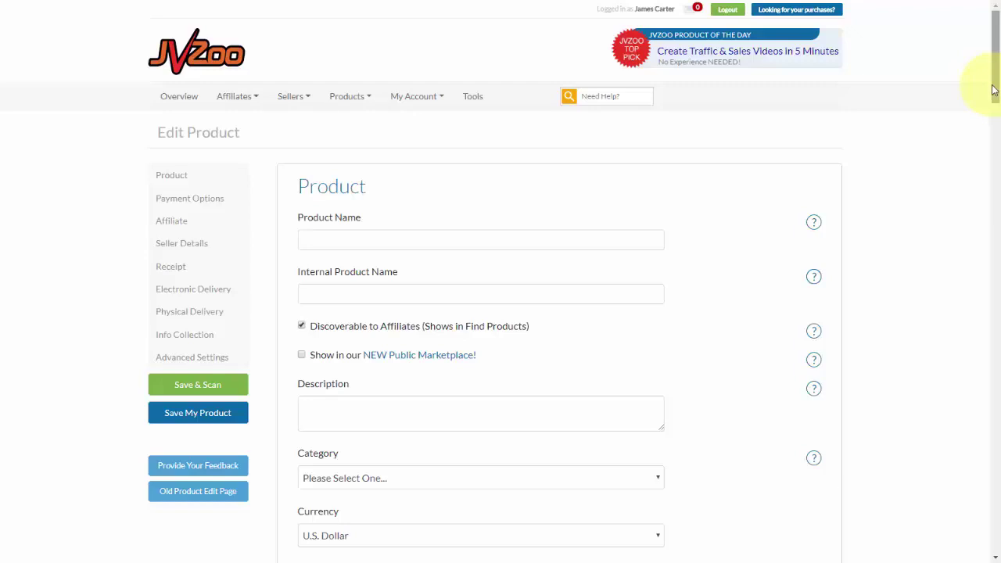
View the Product Name help tip, then dismiss it with Got It!
{"action": "left_click", "coordinate": [813, 224]}
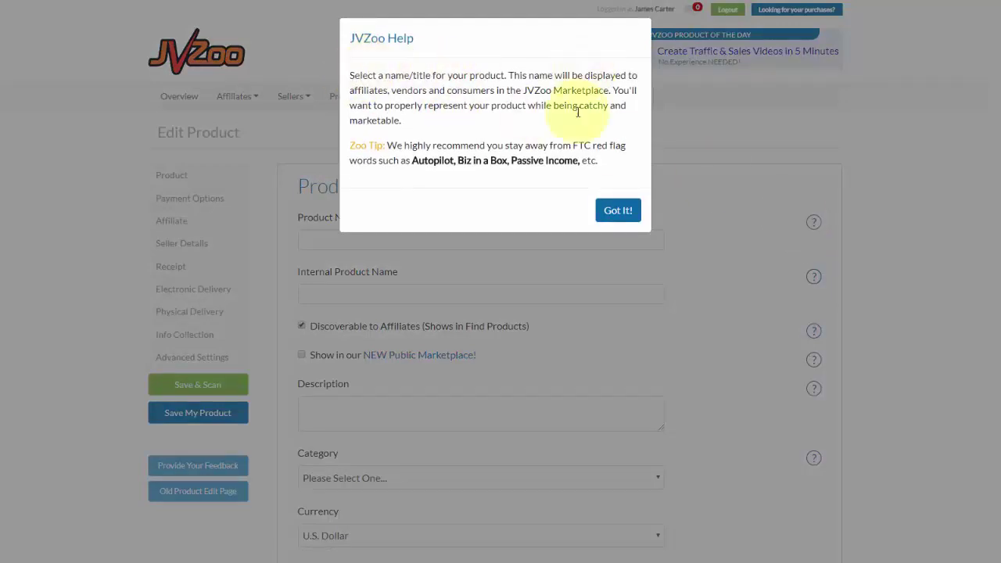
{"action": "left_click", "coordinate": [619, 212]}
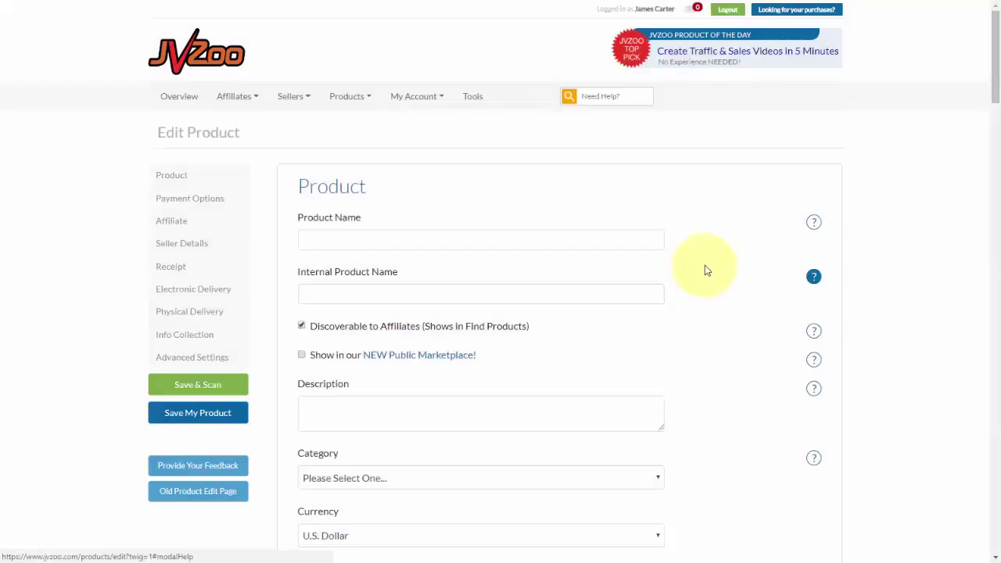
Enter 'My Physical Product' as both Product Name and Internal Product Name, keeping Discoverable to Affiliates checked.
{"action": "left_click", "coordinate": [428, 243]}
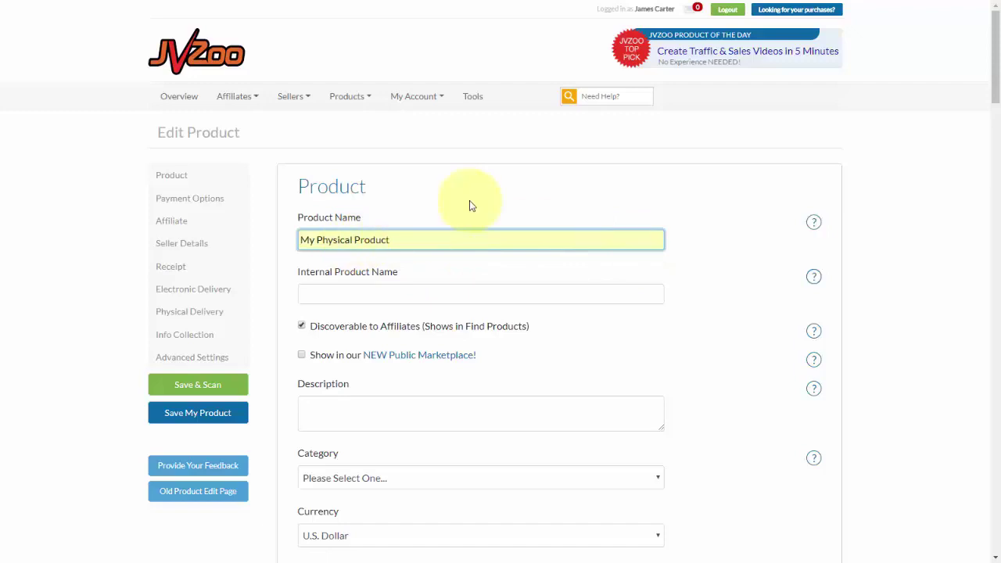
{"action": "scroll", "coordinate": [406, 262], "scroll_direction": "down", "scroll_amount": 1}
{"action": "left_click", "coordinate": [340, 231]}
{"action": "left_click_drag", "start_coordinate": [398, 174], "coordinate": [302, 194]}
{"action": "key", "text": "ctrl+c"}
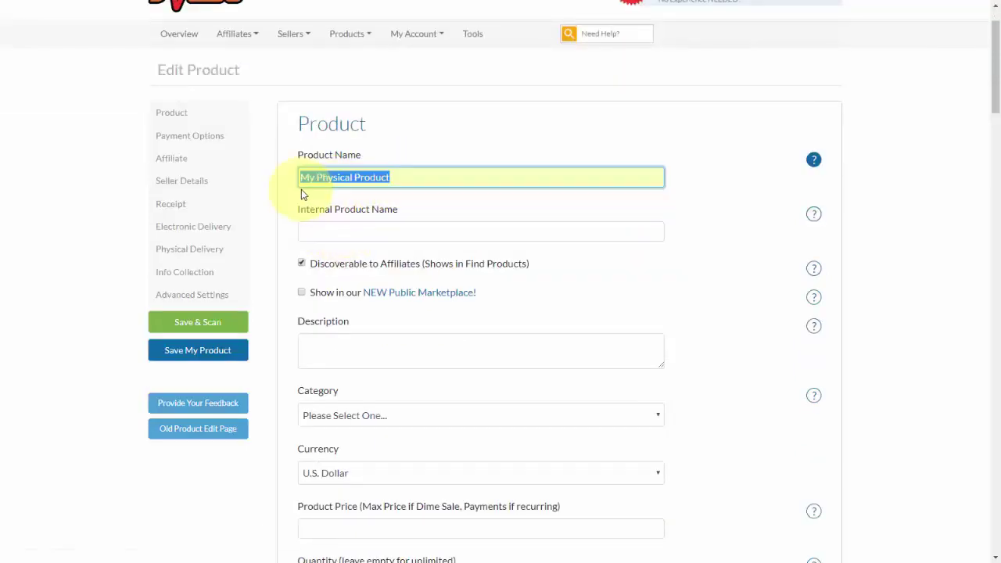
{"action": "left_click", "coordinate": [359, 233]}
{"action": "key", "text": "ctrl+v"}
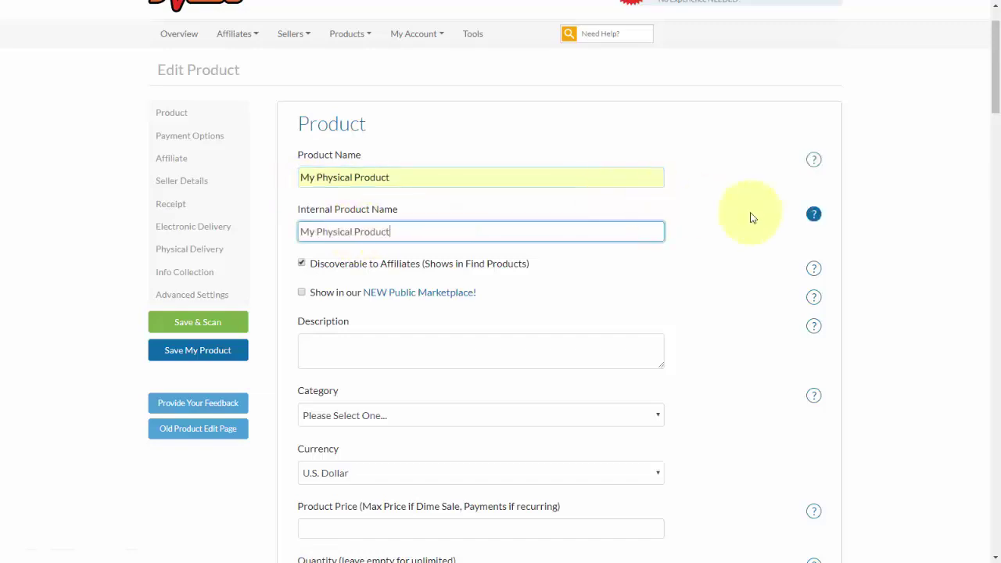
{"action": "scroll", "coordinate": [748, 216], "scroll_direction": "down", "scroll_amount": 1}
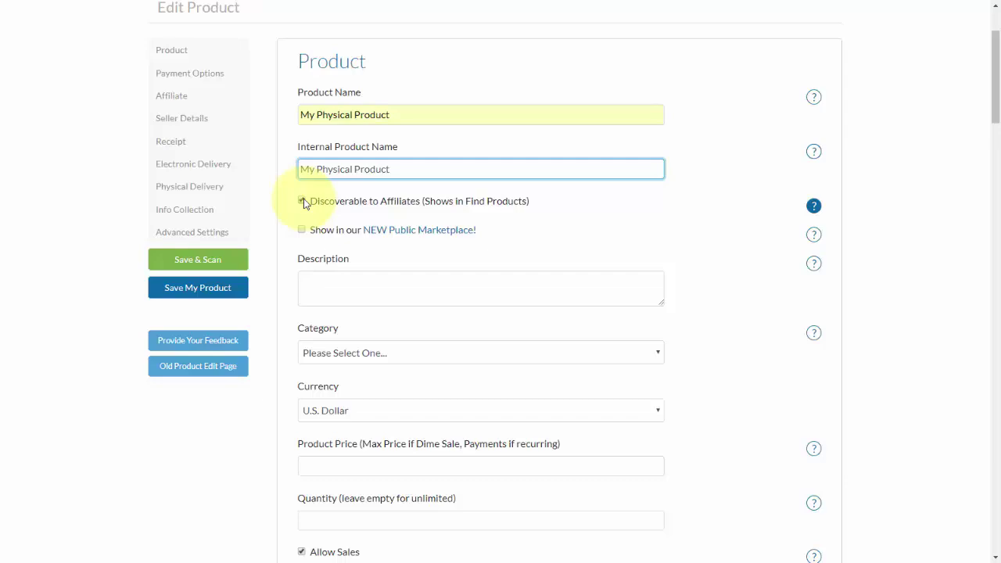
{"action": "left_click", "coordinate": [303, 202]}
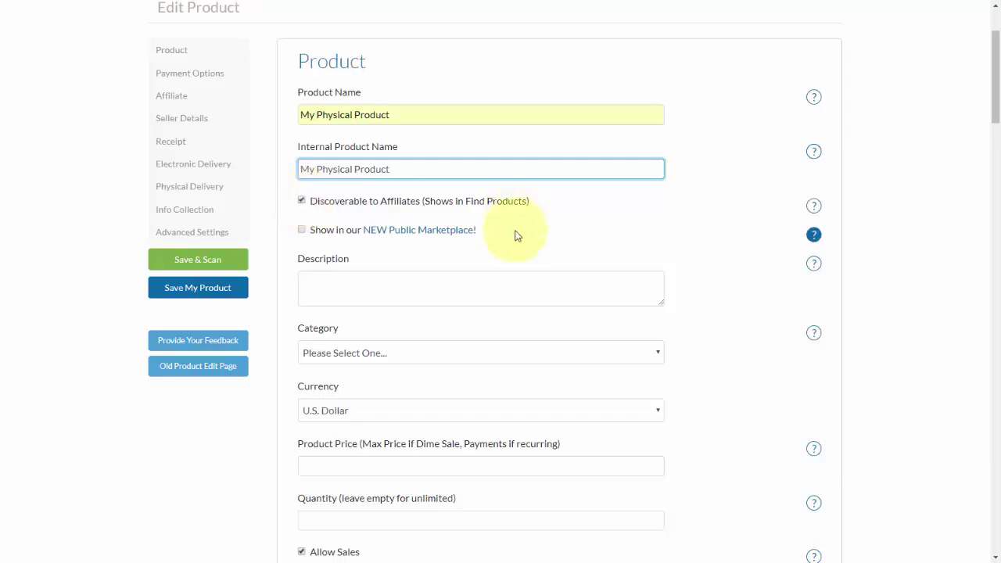
{"action": "left_click", "coordinate": [302, 231]}
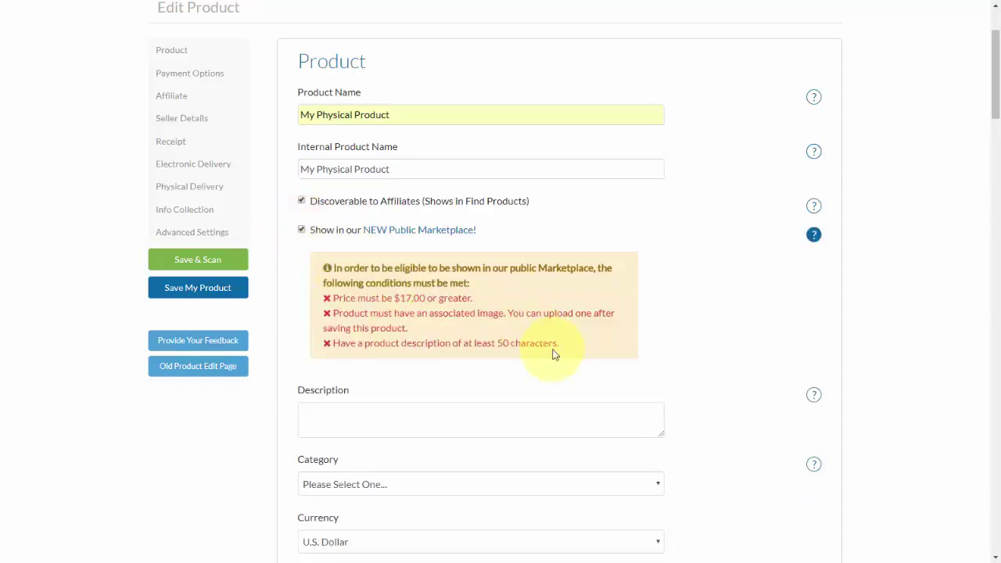
{"action": "left_click_drag", "start_coordinate": [571, 345], "coordinate": [327, 273]}
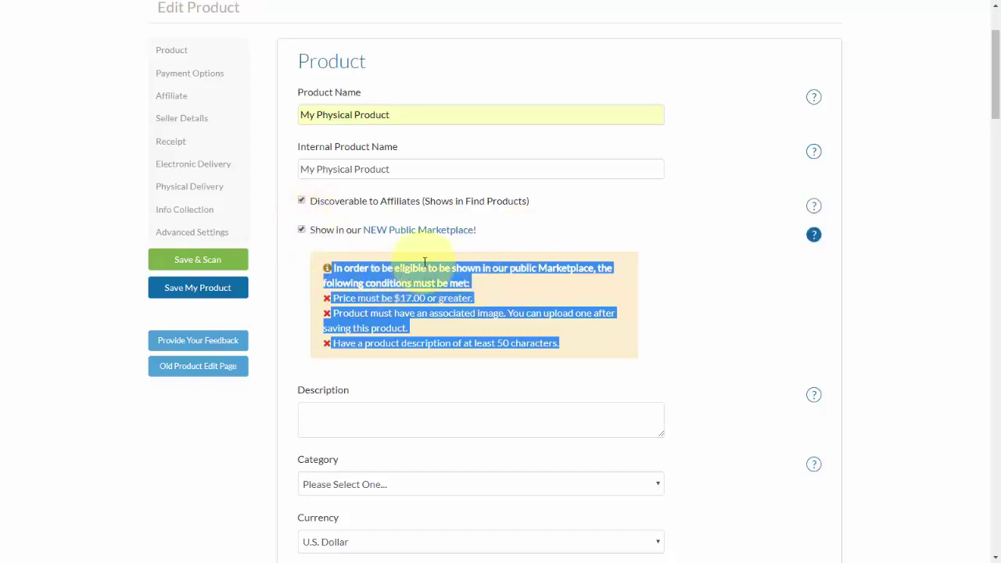
{"action": "left_click", "coordinate": [302, 230]}
{"action": "scroll", "coordinate": [559, 246], "scroll_direction": "down", "scroll_amount": 2}
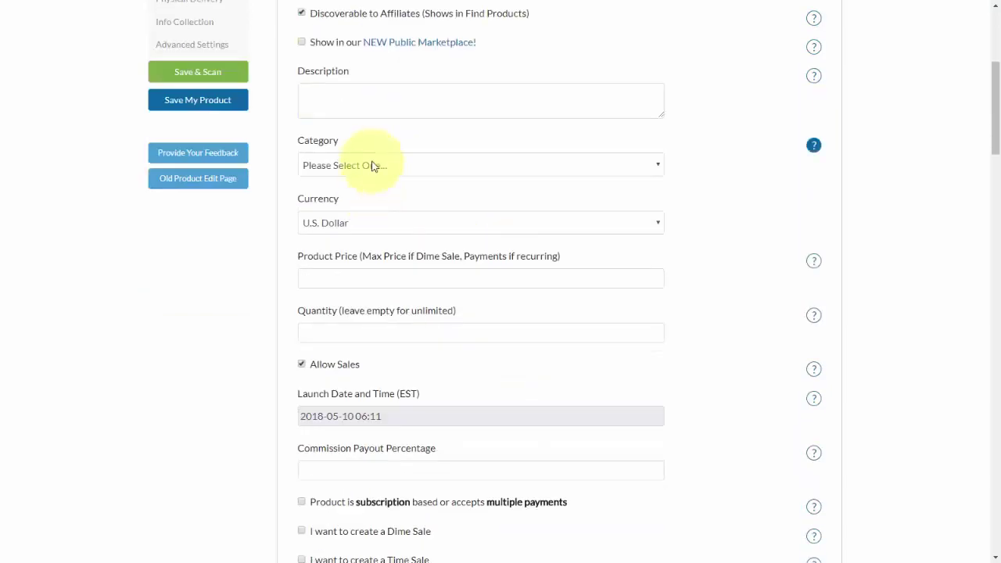
Enter description 'This is the greatest product ever!', category Internet Marketing / E-Commerce > Blogging, currency U.S. Dollar.
{"action": "left_click", "coordinate": [365, 101]}
{"action": "type", "text": "This is the greatest product ever!"}
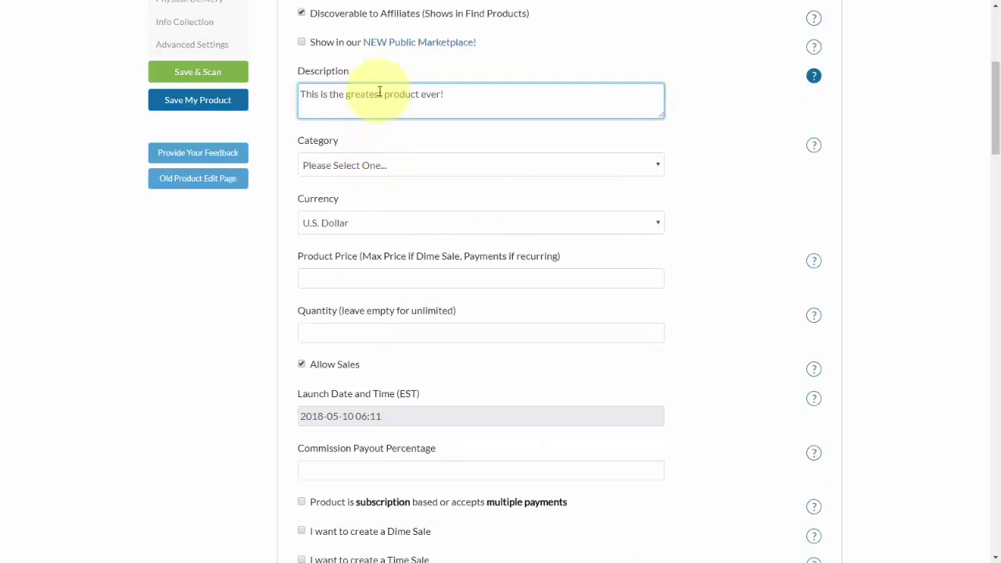
{"action": "left_click", "coordinate": [392, 167]}
{"action": "scroll", "coordinate": [463, 380], "scroll_direction": "down", "scroll_amount": 8}
{"action": "scroll", "coordinate": [402, 347], "scroll_direction": "down", "scroll_amount": 3}
{"action": "scroll", "coordinate": [400, 365], "scroll_direction": "down", "scroll_amount": 5}
{"action": "scroll", "coordinate": [401, 365], "scroll_direction": "up", "scroll_amount": 4}
{"action": "scroll", "coordinate": [400, 365], "scroll_direction": "down", "scroll_amount": 15}
{"action": "scroll", "coordinate": [400, 366], "scroll_direction": "up", "scroll_amount": 4}
{"action": "scroll", "coordinate": [421, 285], "scroll_direction": "down", "scroll_amount": 15}
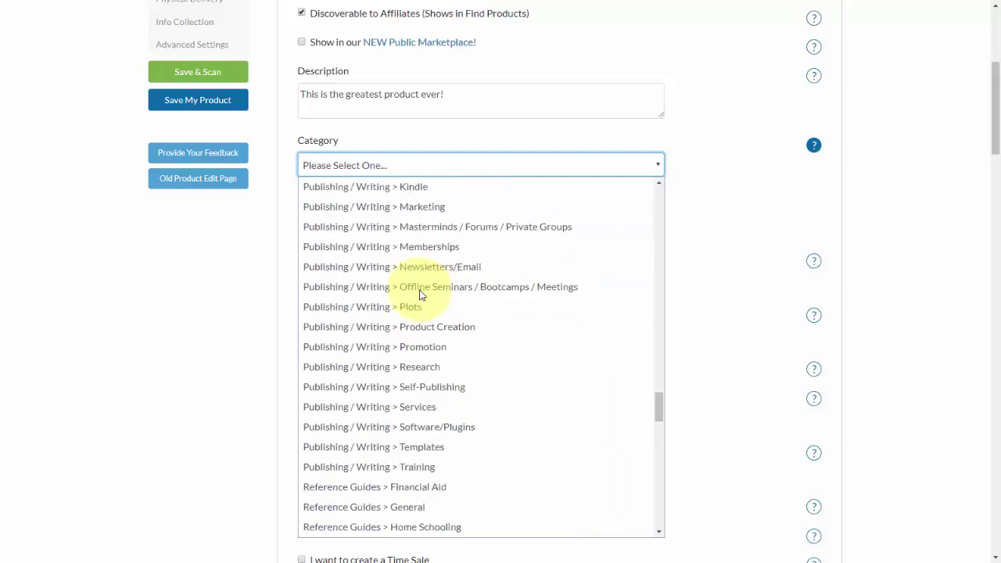
{"action": "scroll", "coordinate": [417, 305], "scroll_direction": "down", "scroll_amount": 8}
{"action": "scroll", "coordinate": [415, 310], "scroll_direction": "up", "scroll_amount": 10}
{"action": "scroll", "coordinate": [418, 310], "scroll_direction": "up", "scroll_amount": 20}
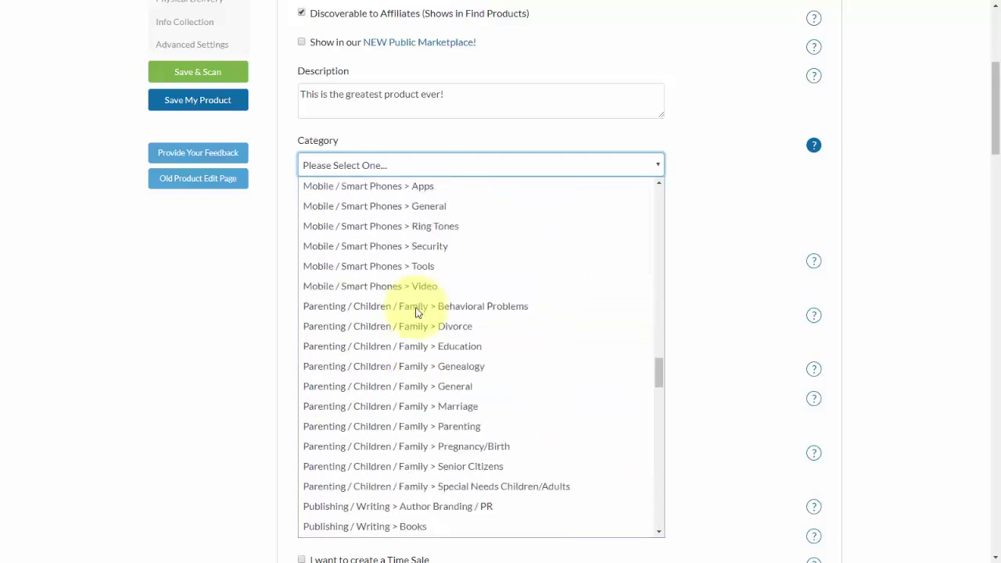
{"action": "left_click", "coordinate": [415, 273]}
{"action": "left_click", "coordinate": [392, 222]}
{"action": "left_click", "coordinate": [380, 247]}
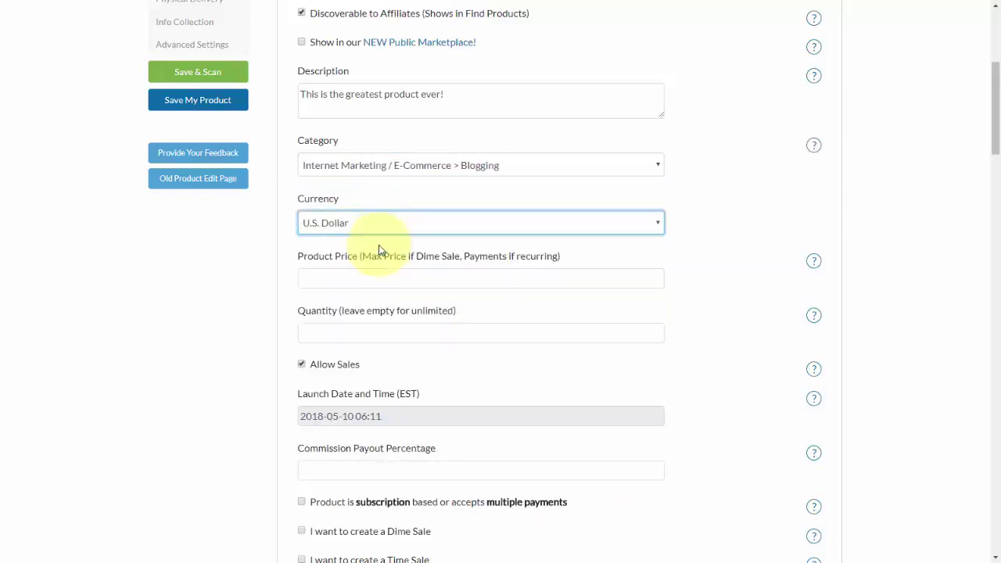
Set Product Price to 67.00 and leave Quantity empty for unlimited stock.
{"action": "left_click", "coordinate": [446, 277]}
{"action": "type", "text": "67.00"}
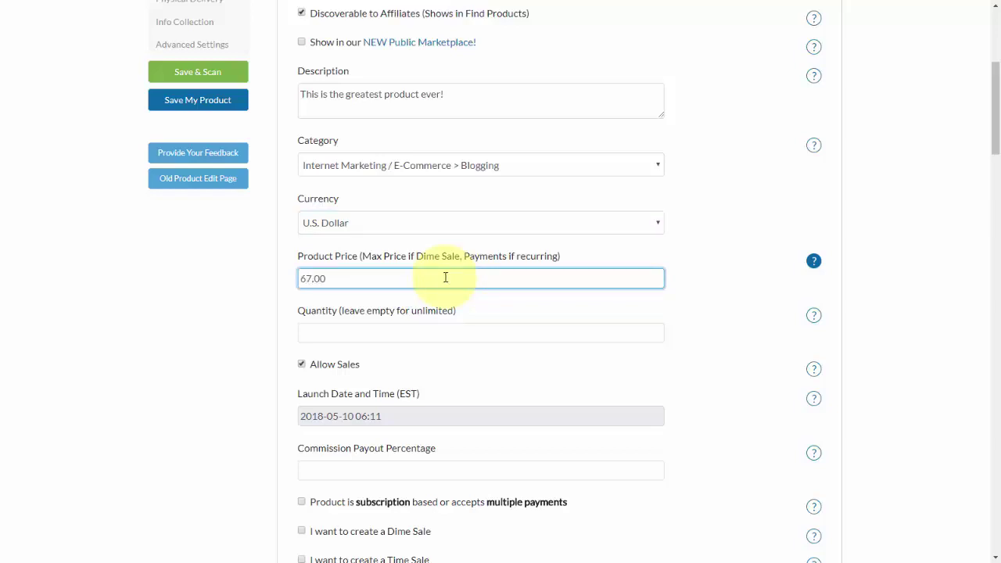
{"action": "left_click", "coordinate": [398, 338]}
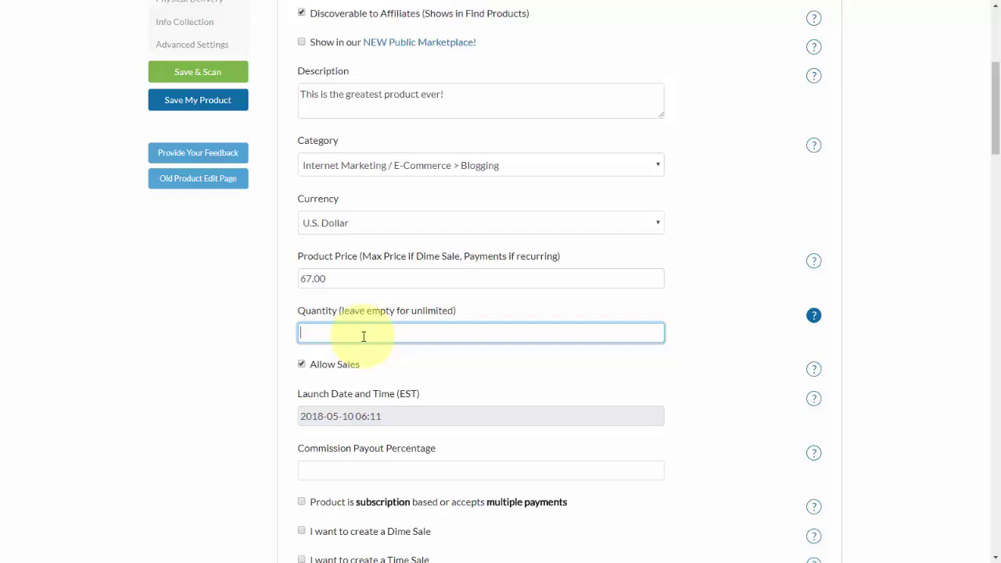
{"action": "type", "text": "100"}
{"action": "left_click_drag", "start_coordinate": [364, 336], "coordinate": [297, 332]}
{"action": "key", "text": "BackSpace"}
{"action": "scroll", "coordinate": [313, 336], "scroll_direction": "down", "scroll_amount": 2}
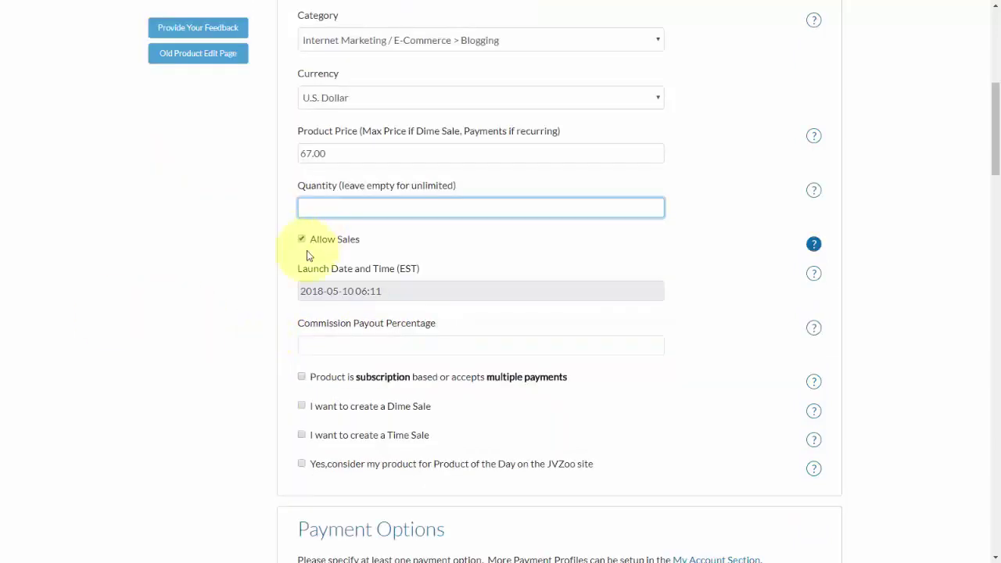
{"action": "scroll", "coordinate": [316, 235], "scroll_direction": "down", "scroll_amount": 2}
{"action": "left_click", "coordinate": [302, 115]}
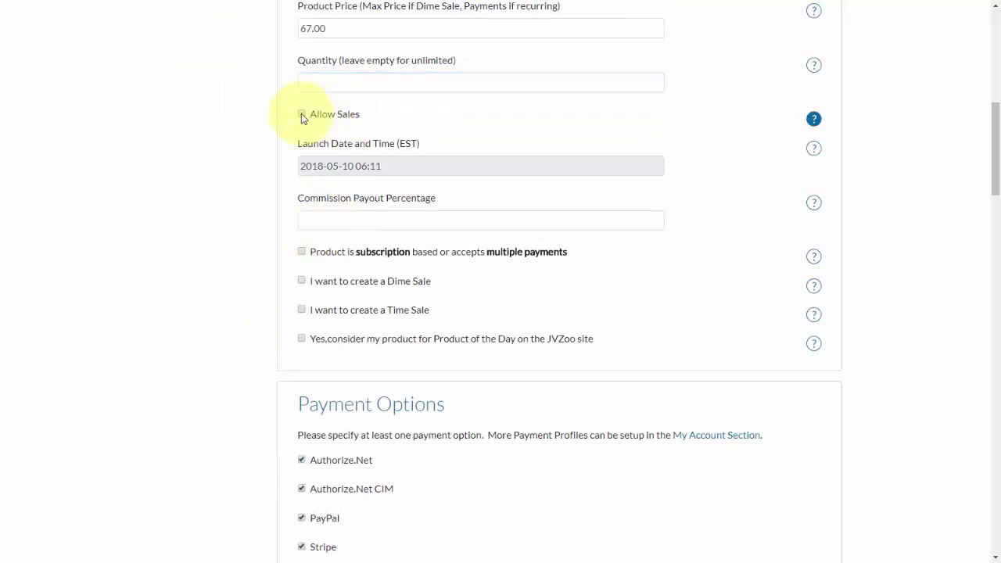
{"action": "left_click", "coordinate": [301, 115]}
{"action": "left_click", "coordinate": [380, 169]}
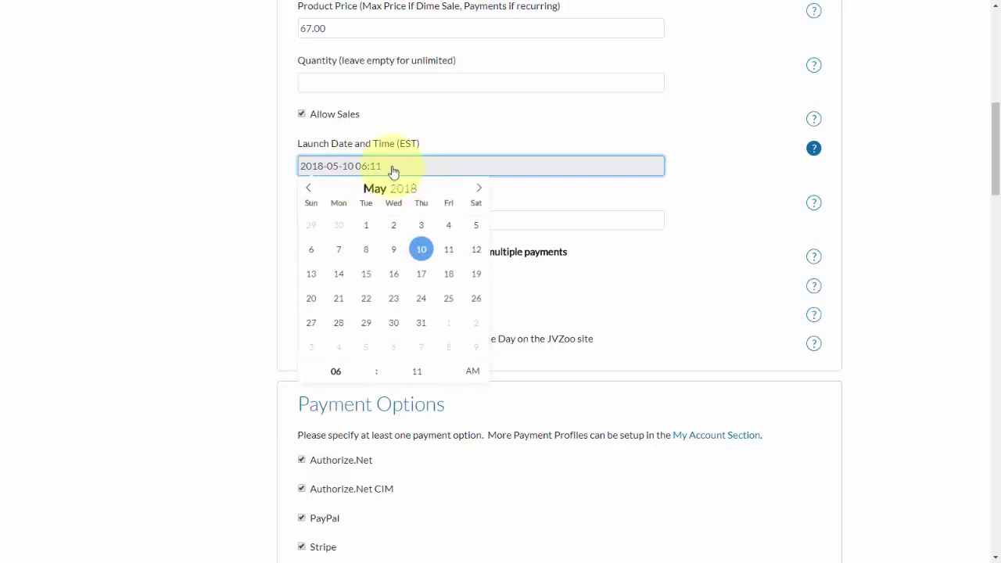
{"action": "left_click", "coordinate": [479, 191]}
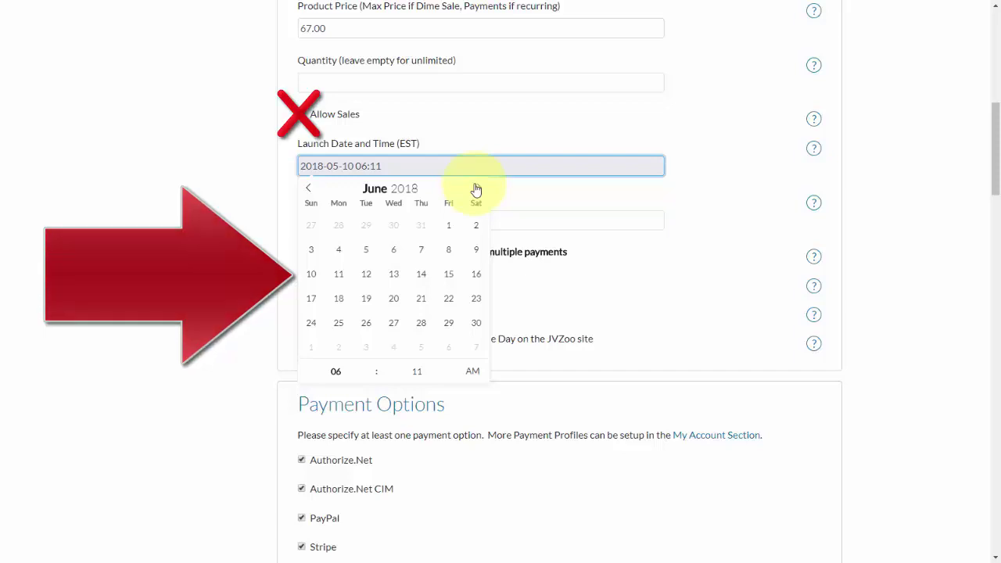
{"action": "left_click", "coordinate": [477, 145]}
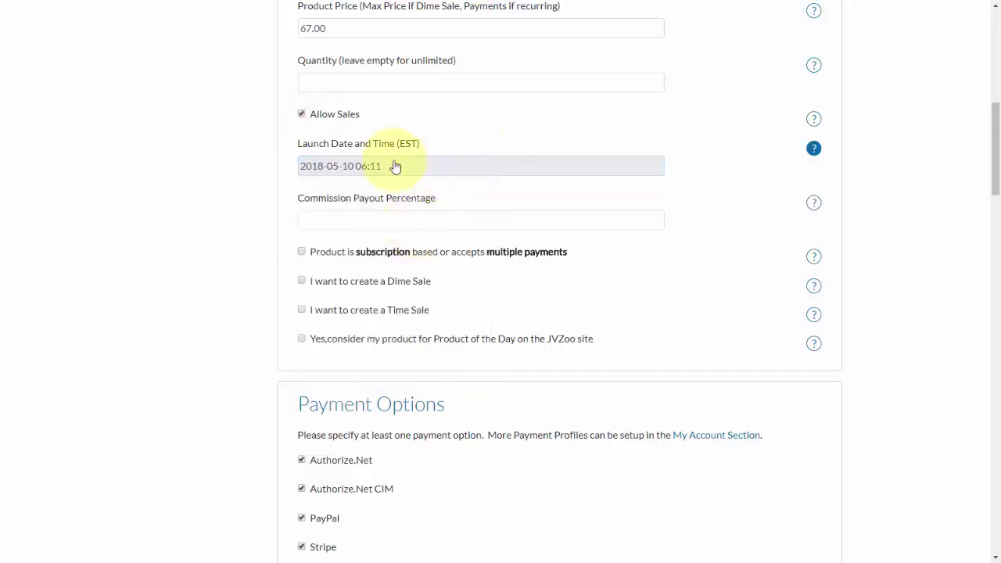
{"action": "left_click", "coordinate": [301, 115]}
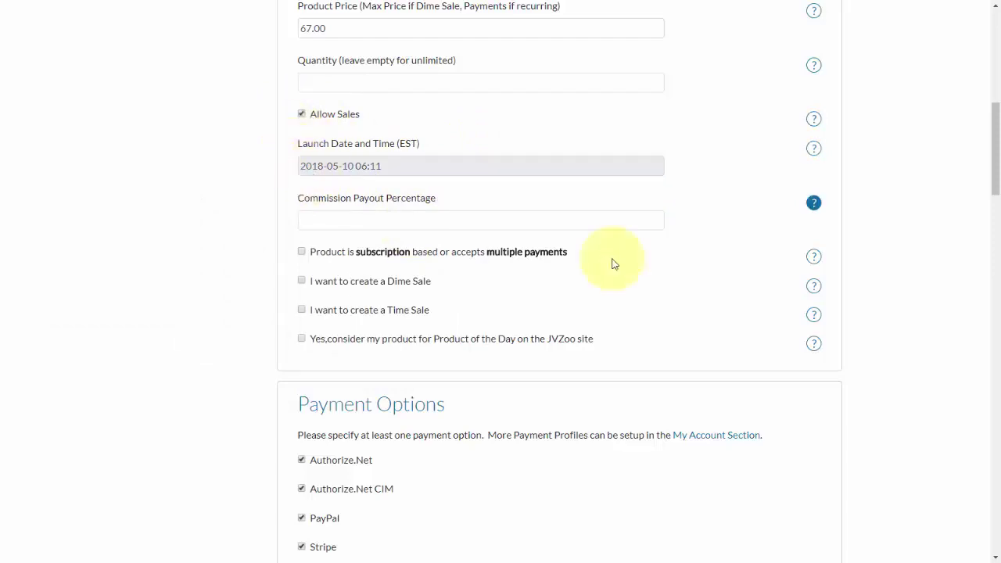
Enter 50 as the Commission Payout Percentage.
{"action": "scroll", "coordinate": [336, 204], "scroll_direction": "down", "scroll_amount": 1}
{"action": "left_click", "coordinate": [352, 160]}
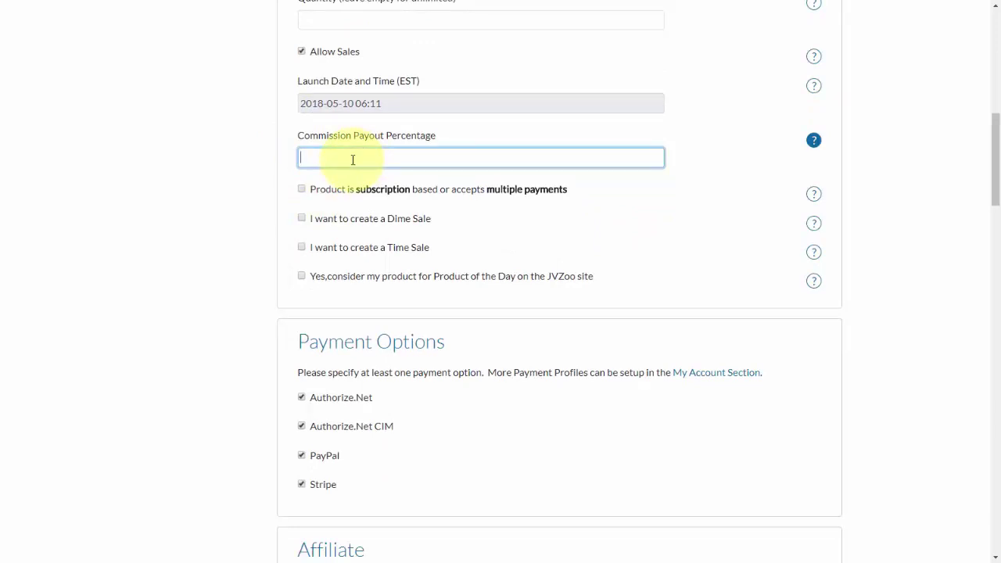
{"action": "type", "text": "50"}
{"action": "left_click", "coordinate": [358, 174]}
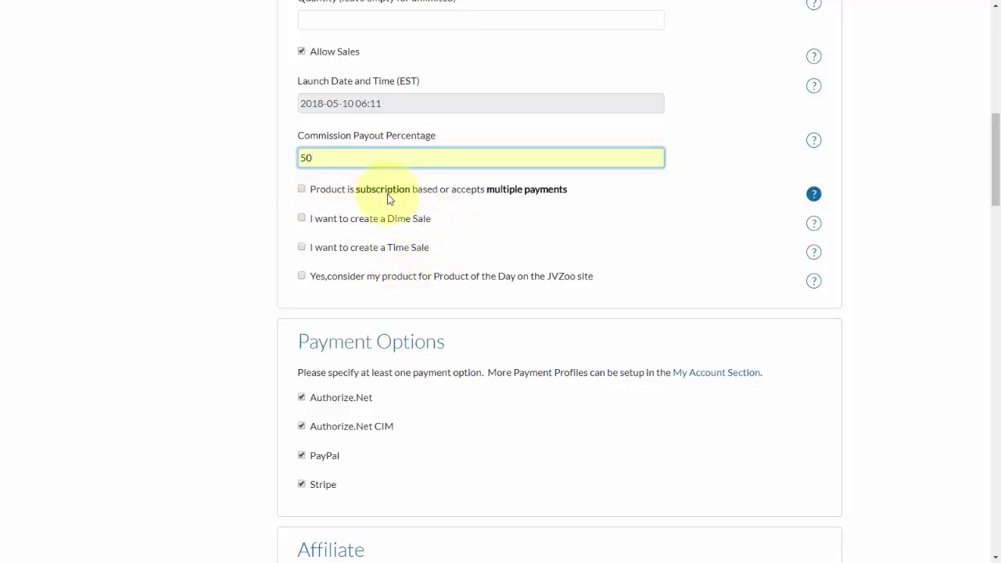
Tick 'consider my product for Product of the Day' and select the custom JVZoo commission of 40.
{"action": "left_click", "coordinate": [302, 277]}
{"action": "left_click_drag", "start_coordinate": [318, 406], "coordinate": [304, 402]}
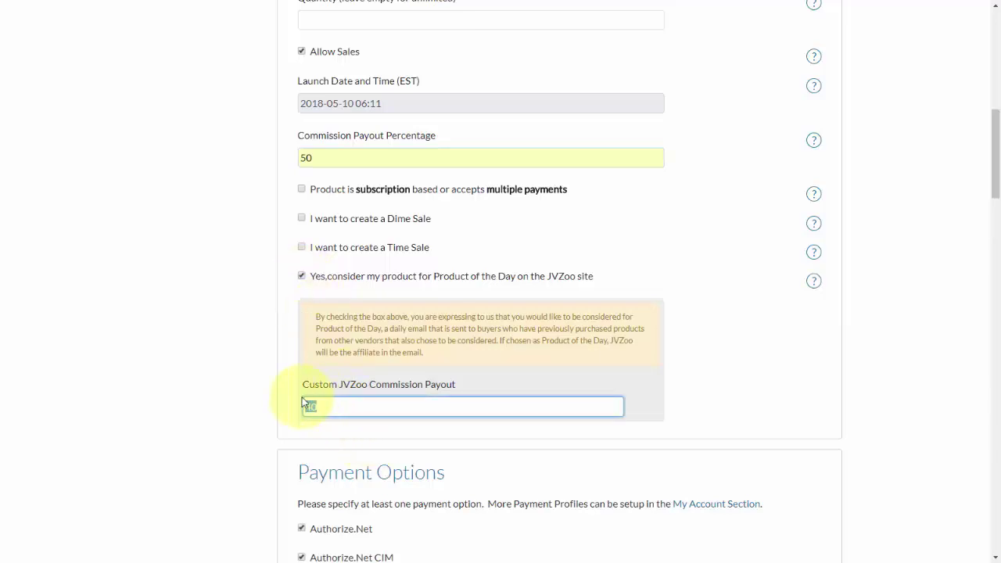
{"action": "scroll", "coordinate": [296, 405], "scroll_direction": "down", "scroll_amount": 5}
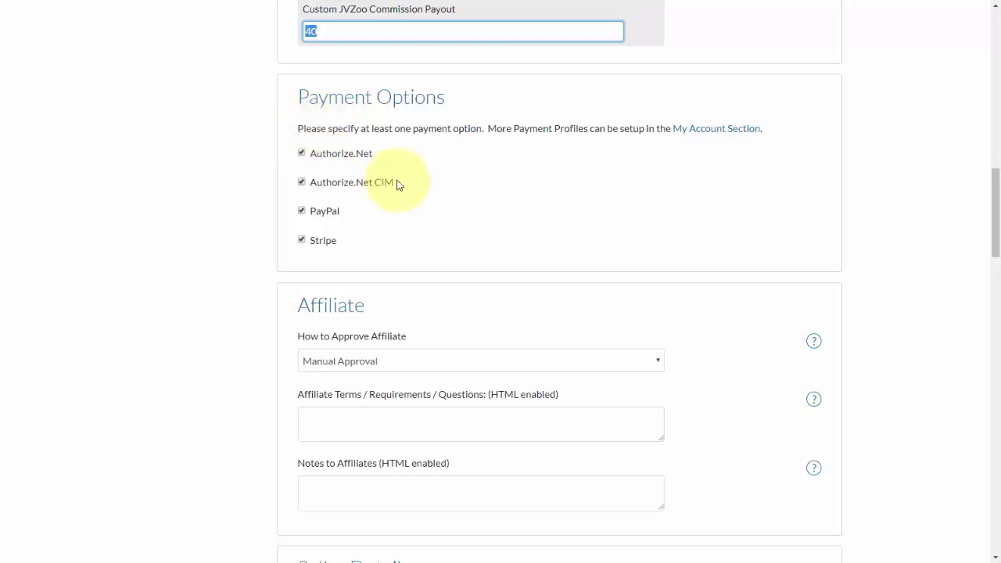
{"action": "scroll", "coordinate": [235, 235], "scroll_direction": "down", "scroll_amount": 4}
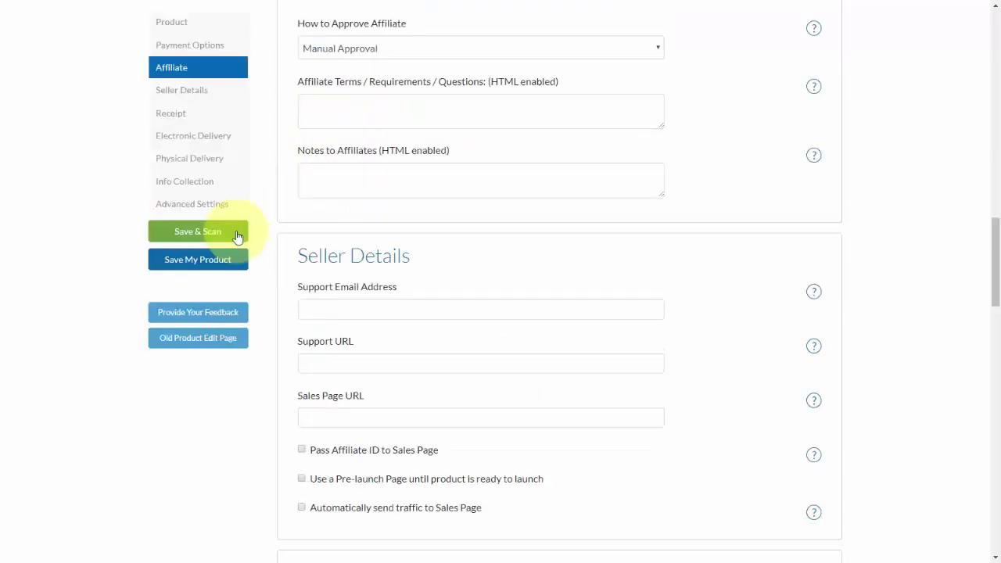
{"action": "scroll", "coordinate": [235, 239], "scroll_direction": "up", "scroll_amount": 1}
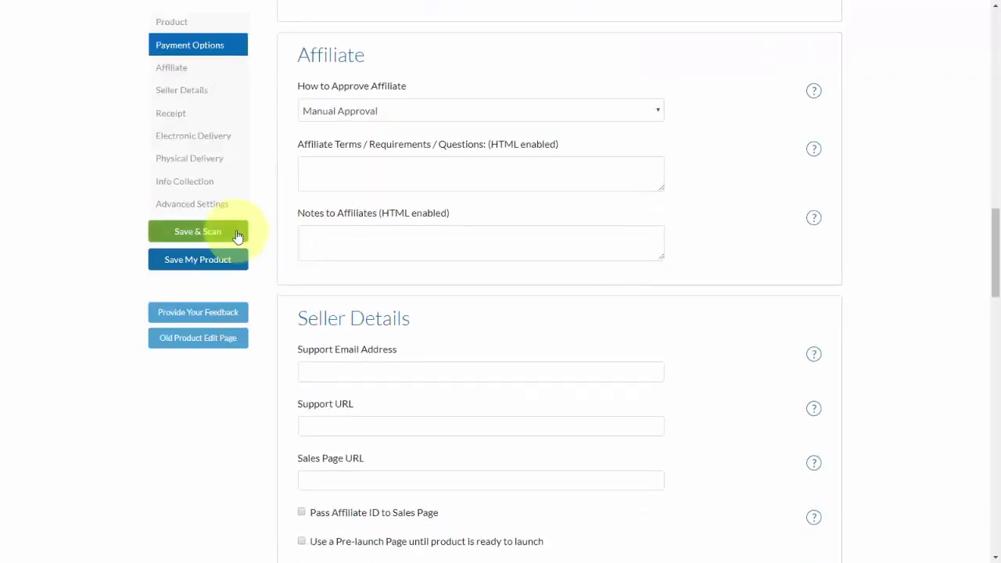
{"action": "left_click", "coordinate": [406, 117]}
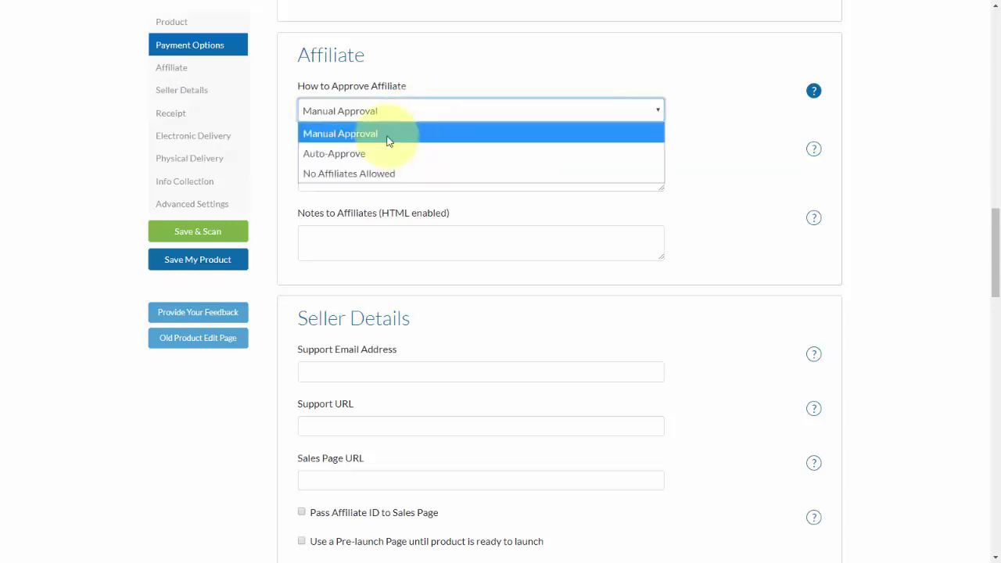
{"action": "left_click", "coordinate": [386, 135]}
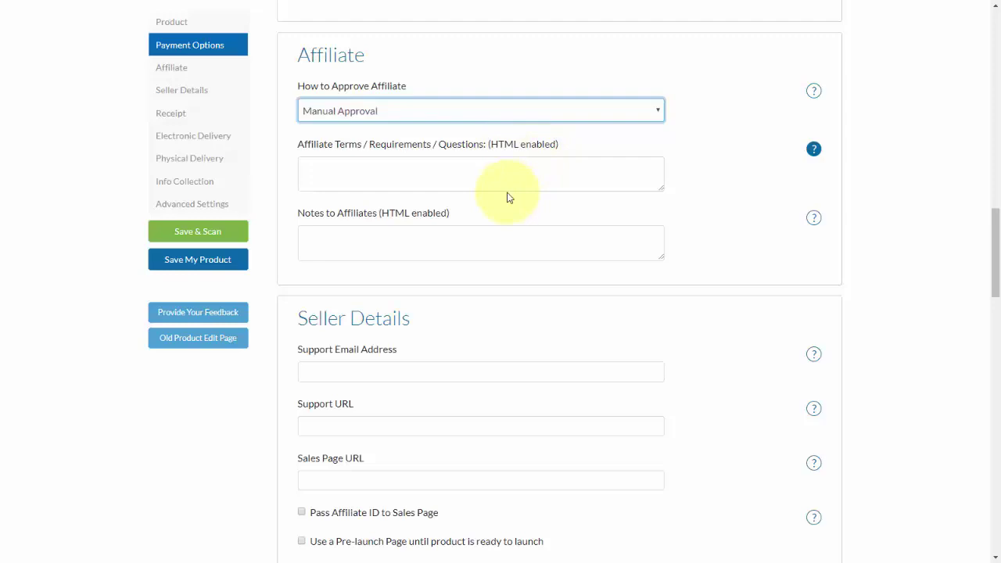
{"action": "scroll", "coordinate": [477, 220], "scroll_direction": "down", "scroll_amount": 3}
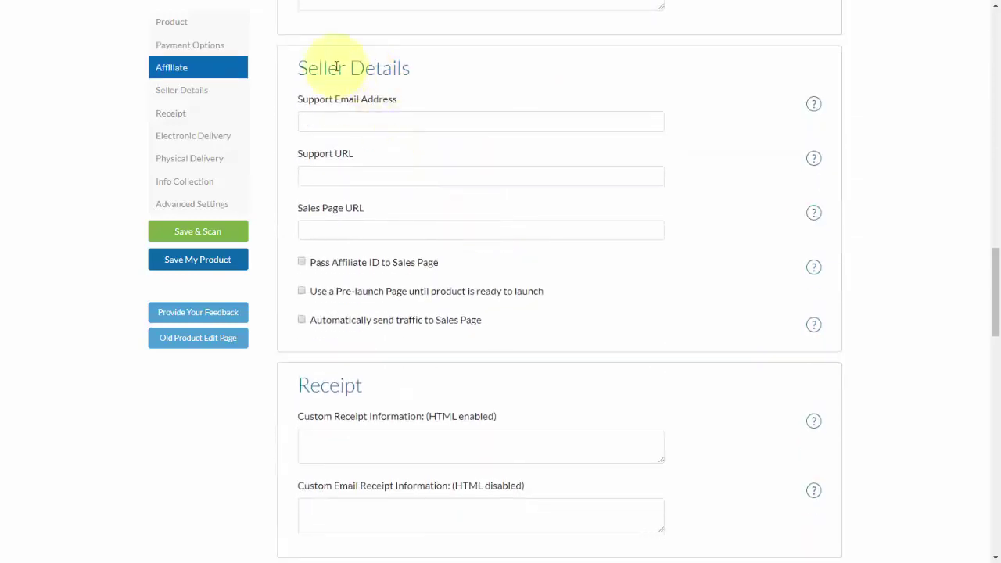
{"action": "left_click", "coordinate": [415, 120]}
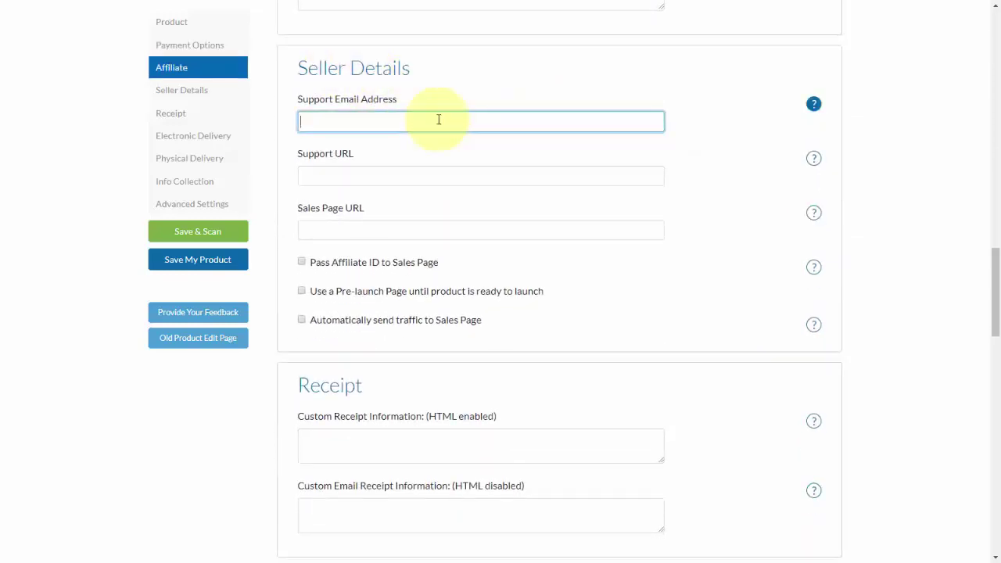
{"action": "type", "text": "th"}
{"action": "left_click", "coordinate": [368, 141]}
{"action": "left_click", "coordinate": [364, 174]}
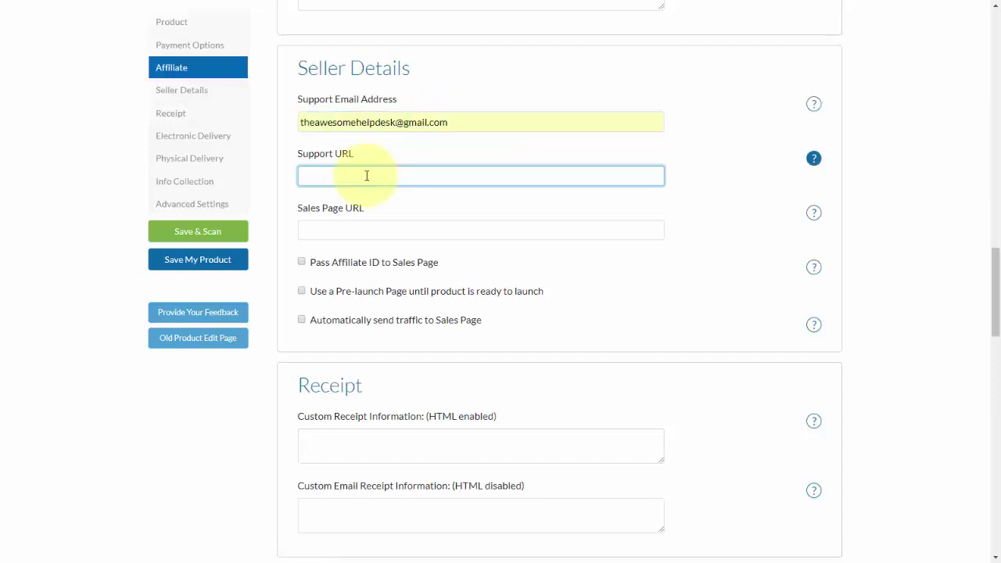
{"action": "left_click", "coordinate": [371, 228]}
{"action": "left_click", "coordinate": [371, 232]}
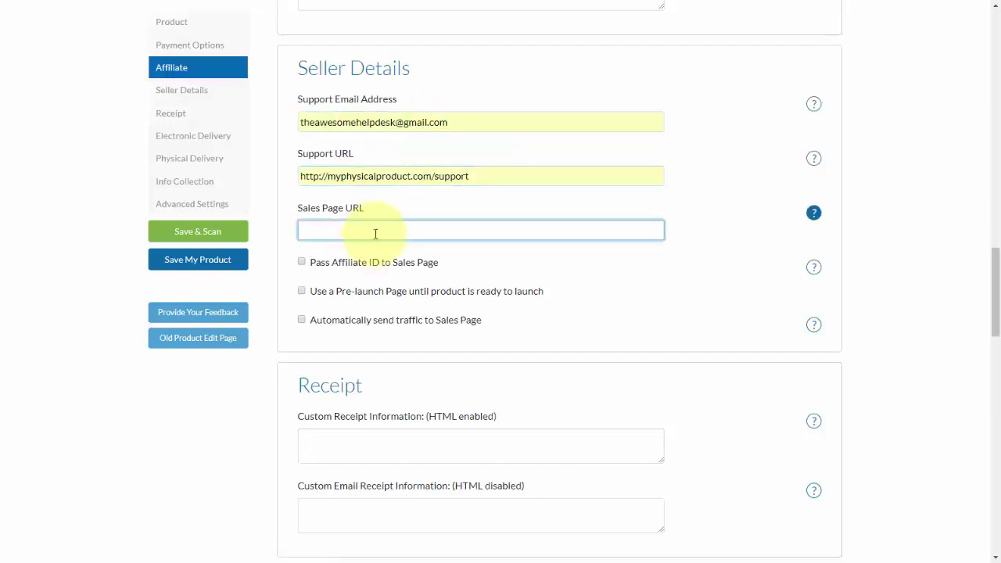
{"action": "left_click", "coordinate": [375, 251]}
{"action": "scroll", "coordinate": [308, 180], "scroll_direction": "down", "scroll_amount": 2}
{"action": "left_click", "coordinate": [309, 252]}
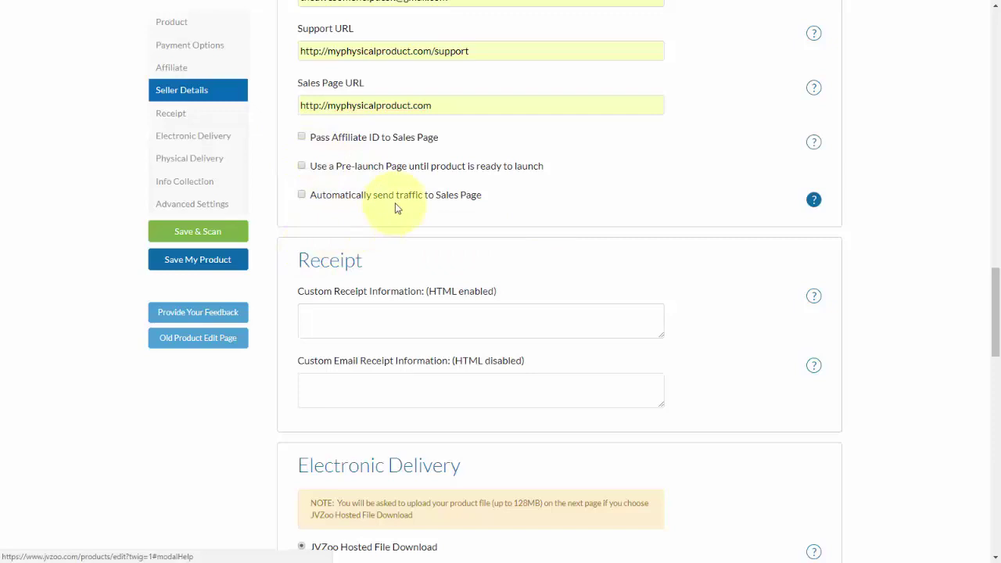
{"action": "left_click", "coordinate": [307, 170]}
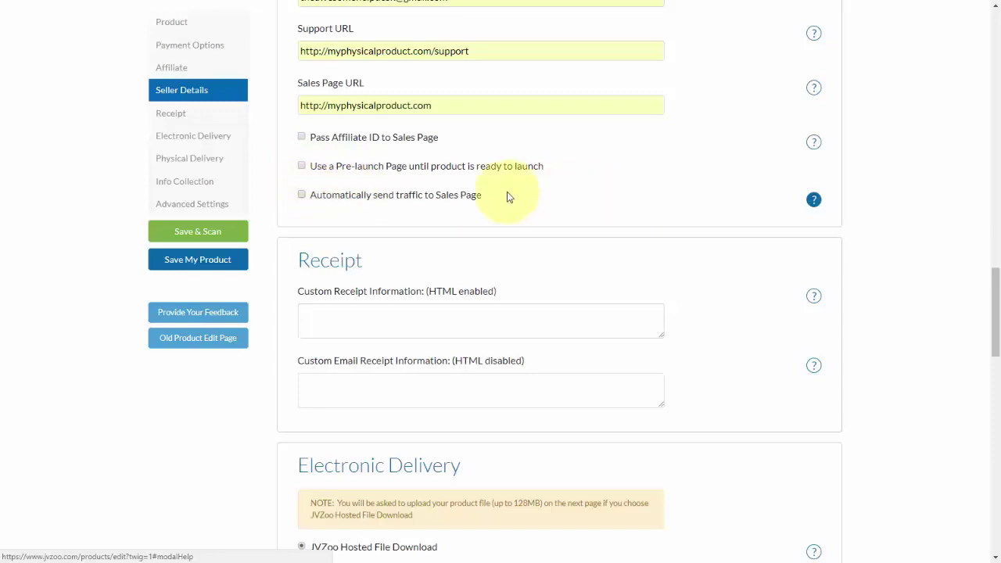
{"action": "scroll", "coordinate": [509, 197], "scroll_direction": "down", "scroll_amount": 3}
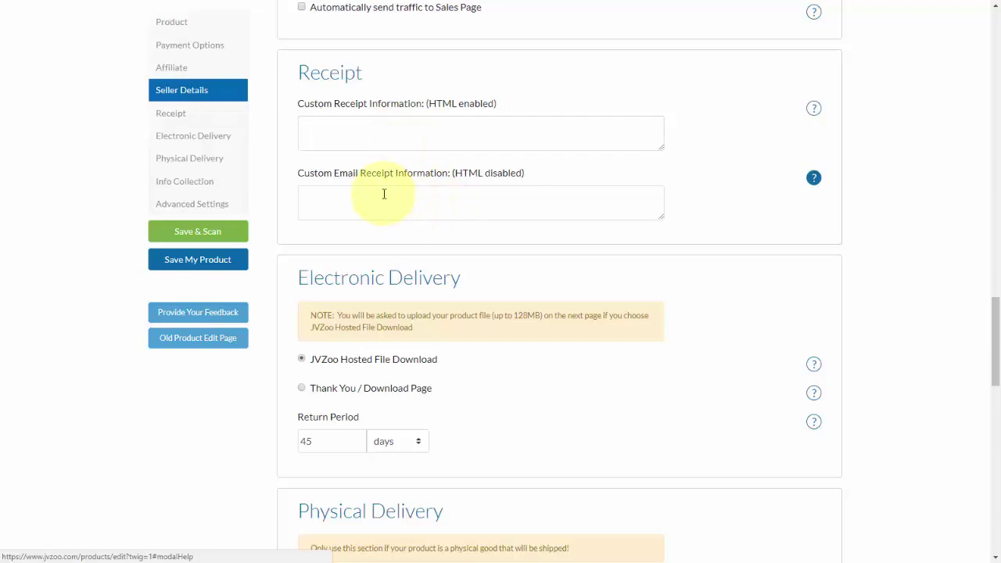
{"action": "scroll", "coordinate": [300, 28], "scroll_direction": "down", "scroll_amount": 3}
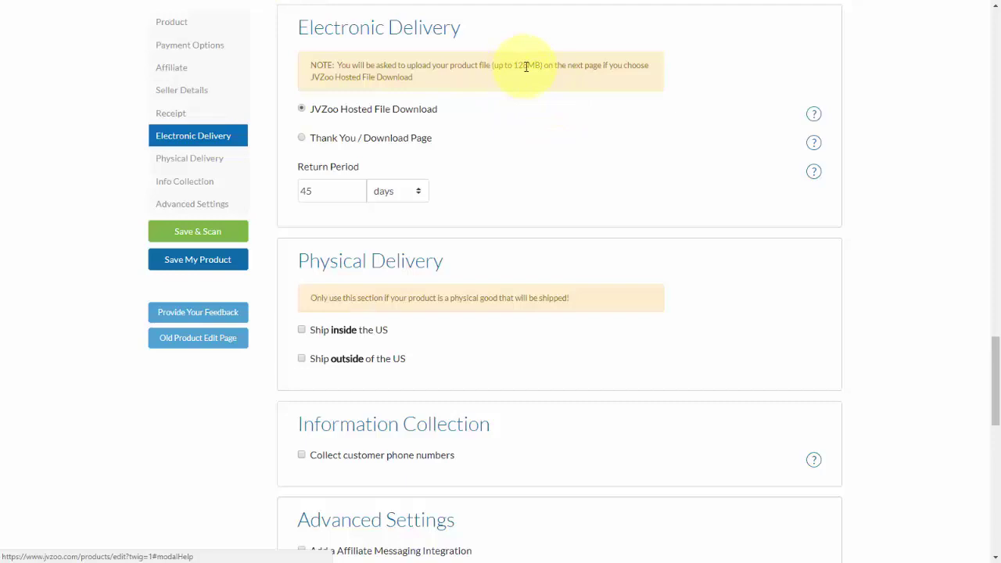
Choose Thank You / Download Page delivery and change the return period from 45 to 30 days.
{"action": "left_click", "coordinate": [304, 141]}
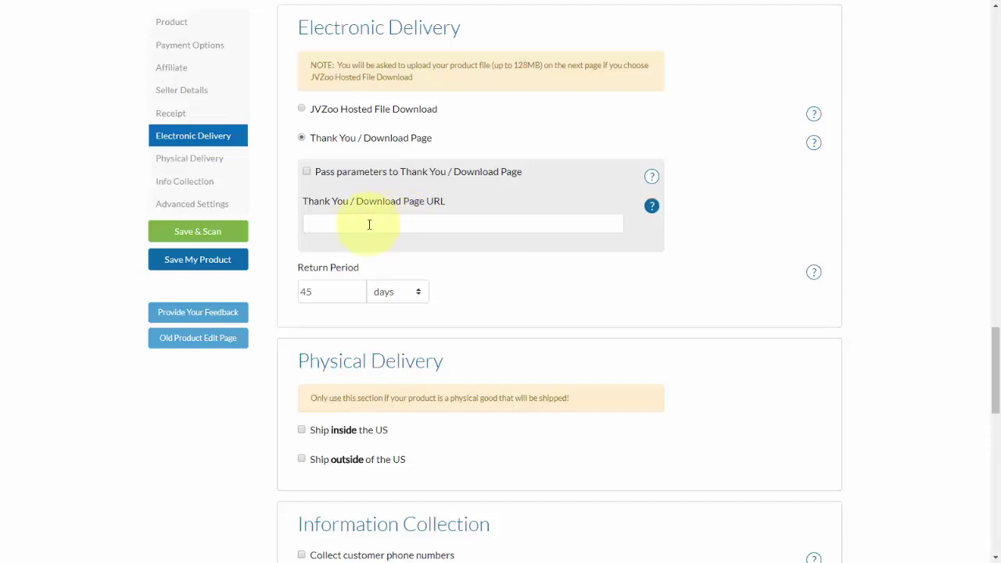
{"action": "left_click_drag", "start_coordinate": [337, 290], "coordinate": [294, 292]}
{"action": "type", "text": "30"}
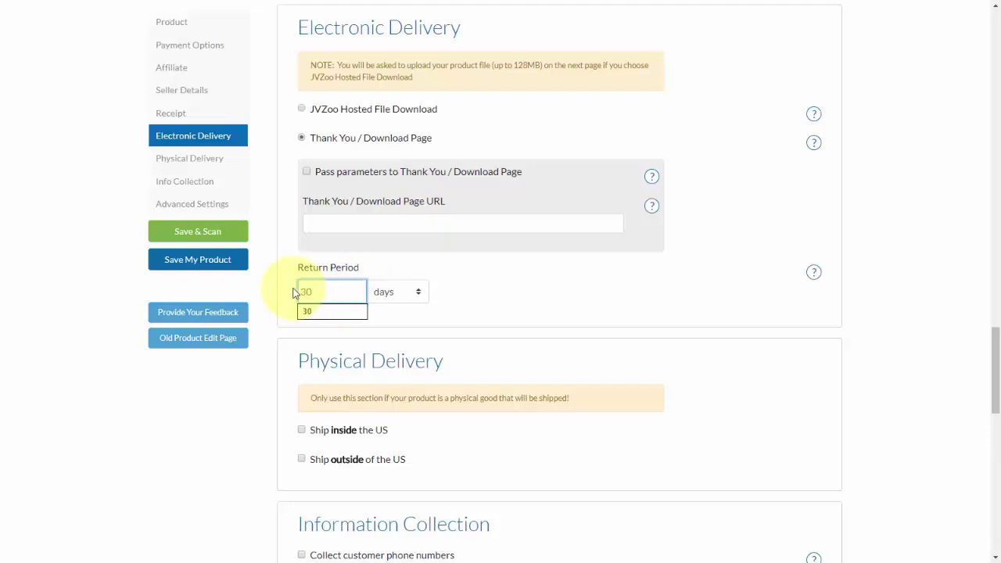
{"action": "left_click", "coordinate": [529, 313]}
{"action": "scroll", "coordinate": [530, 315], "scroll_direction": "down", "scroll_amount": 2}
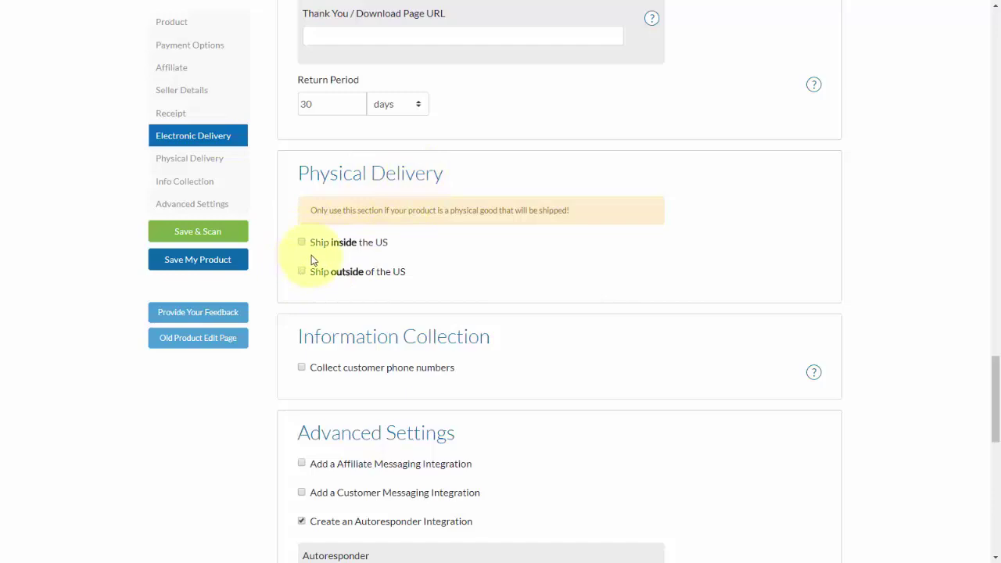
{"action": "scroll", "coordinate": [416, 252], "scroll_direction": "down", "scroll_amount": 2}
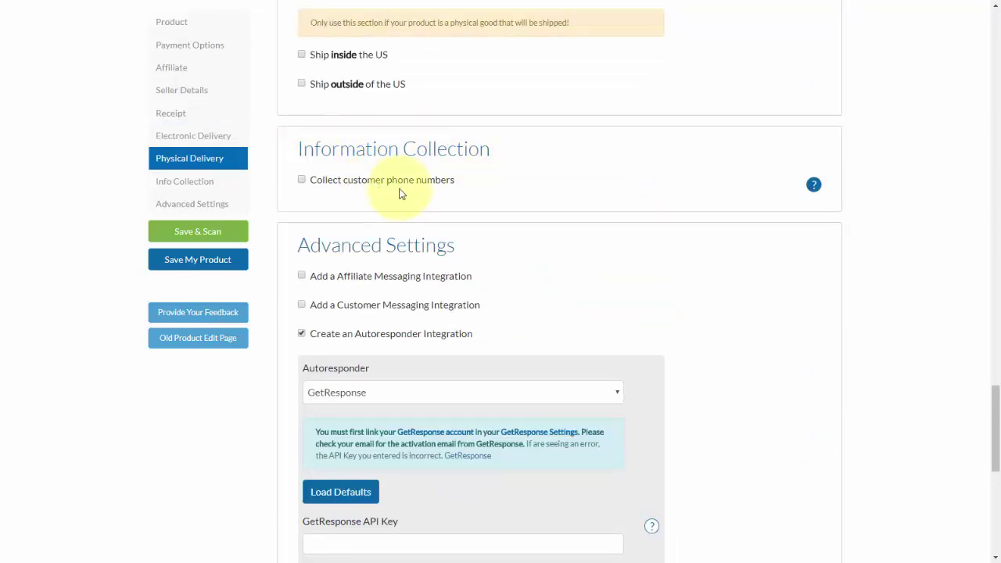
{"action": "scroll", "coordinate": [508, 221], "scroll_direction": "down", "scroll_amount": 2}
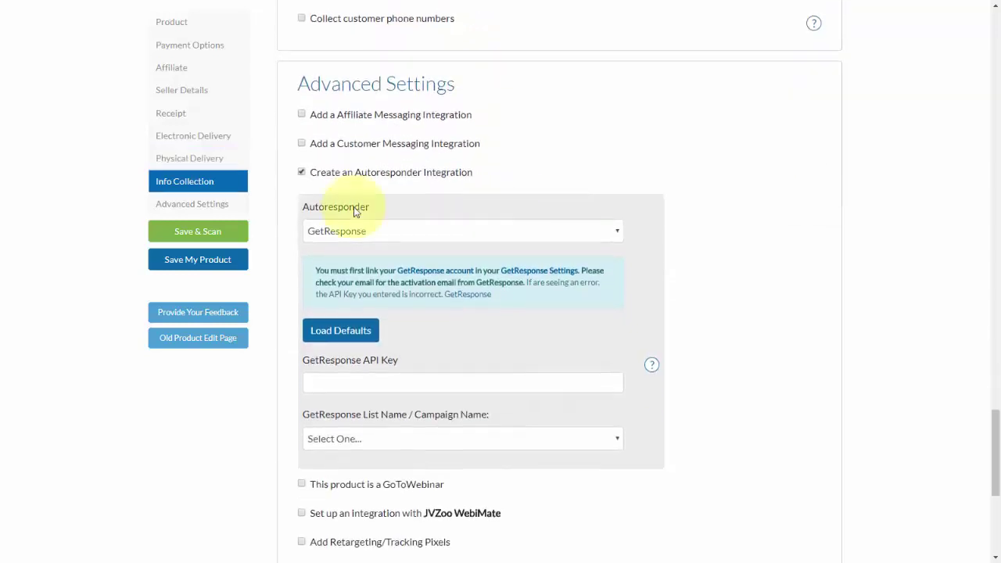
{"action": "scroll", "coordinate": [358, 208], "scroll_direction": "up", "scroll_amount": 1}
{"action": "scroll", "coordinate": [415, 119], "scroll_direction": "down", "scroll_amount": 1}
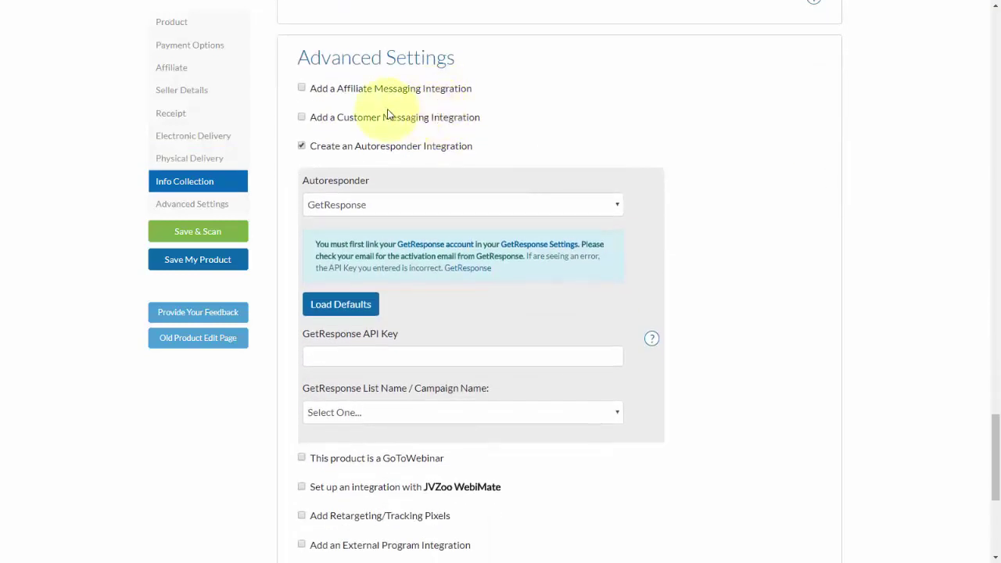
{"action": "left_click", "coordinate": [439, 207]}
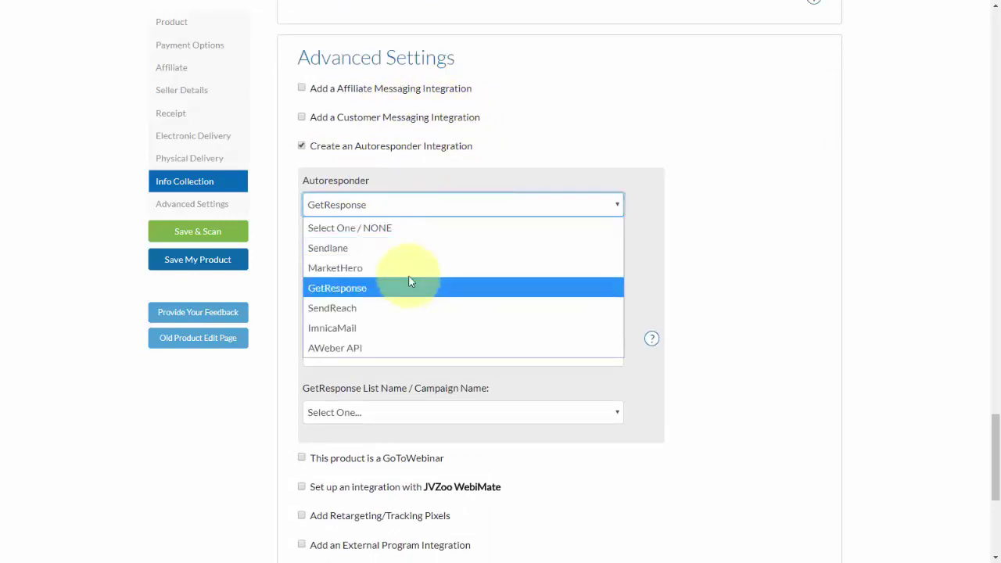
{"action": "left_click", "coordinate": [470, 206]}
{"action": "left_click", "coordinate": [435, 354]}
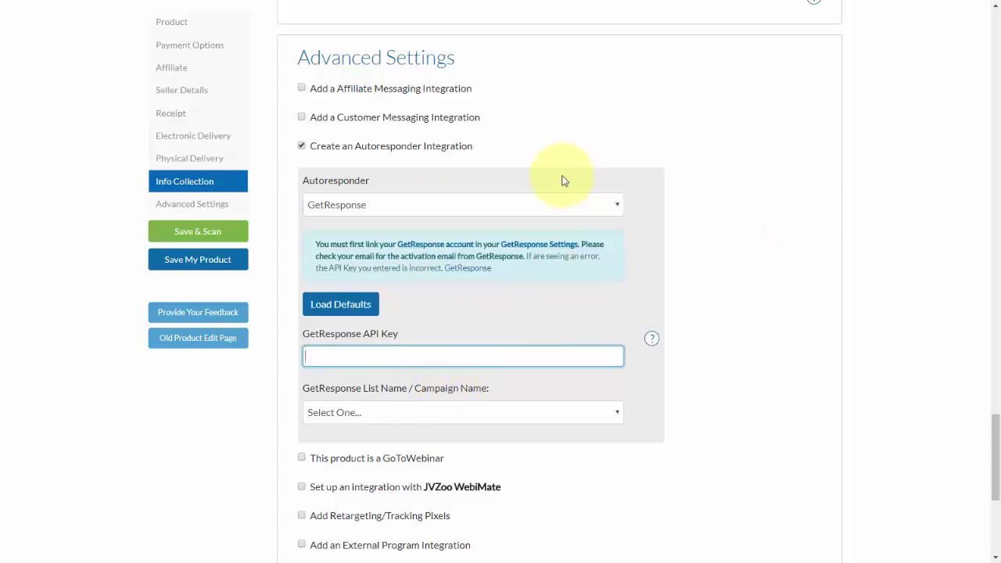
{"action": "left_click", "coordinate": [306, 91]}
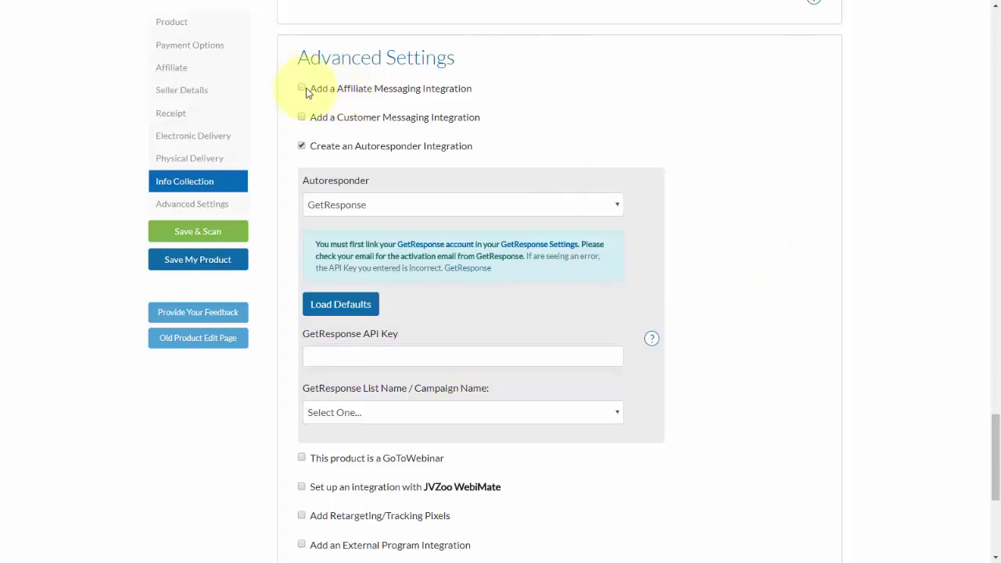
Enable Customer Messaging Integration, leaving affiliate messaging off, and save the product.
{"action": "left_click", "coordinate": [304, 87]}
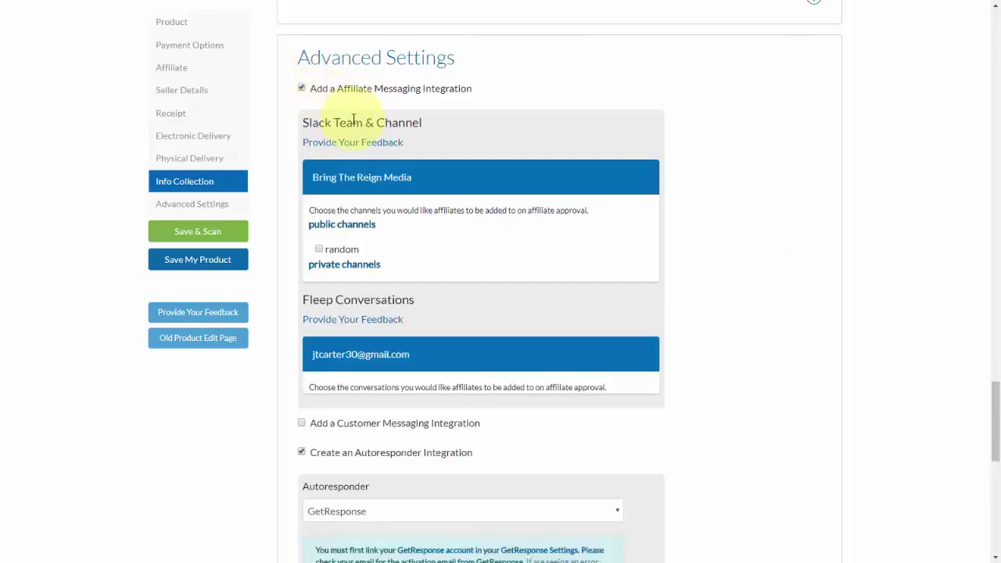
{"action": "left_click", "coordinate": [302, 89]}
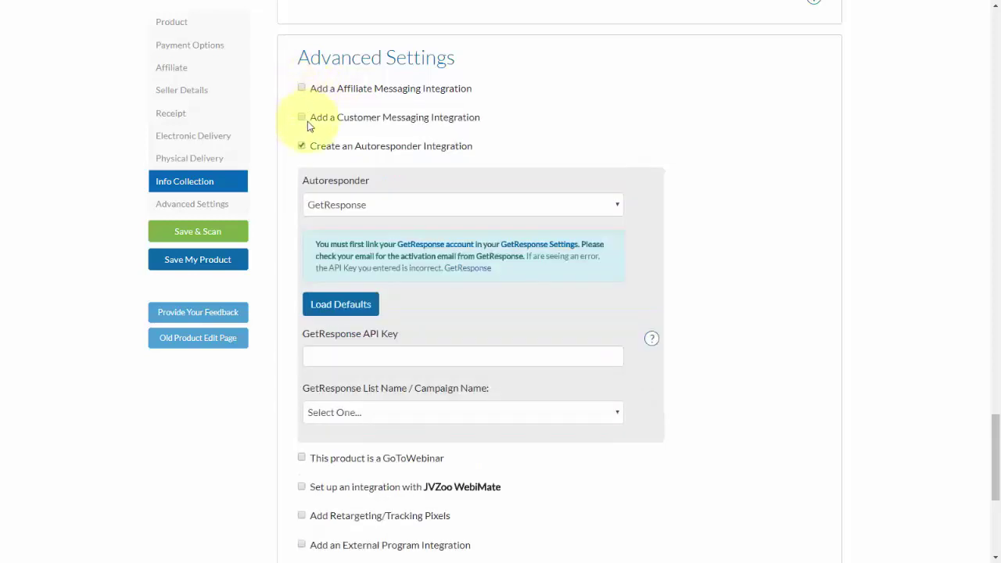
{"action": "left_click", "coordinate": [303, 117]}
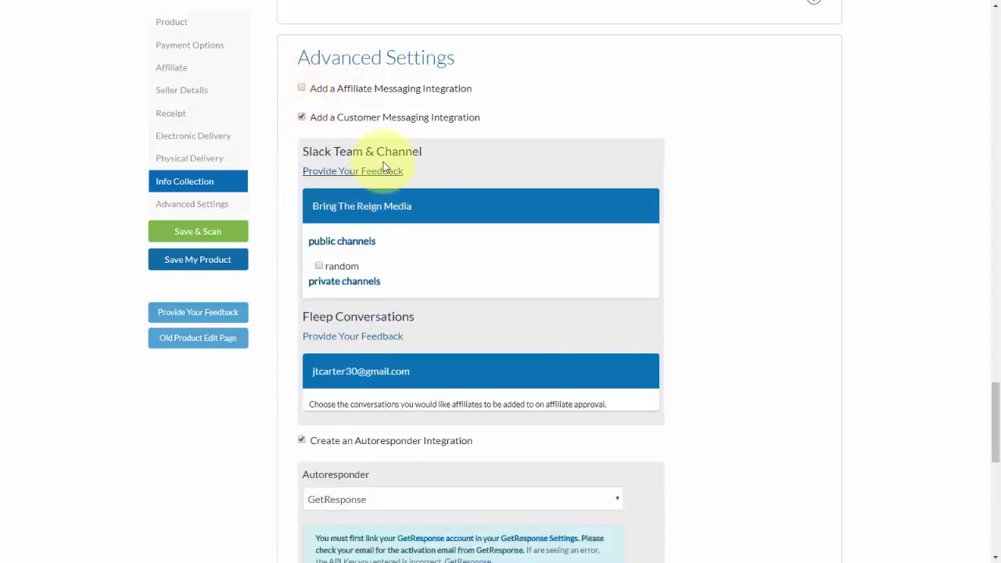
{"action": "scroll", "coordinate": [376, 192], "scroll_direction": "down", "scroll_amount": 7}
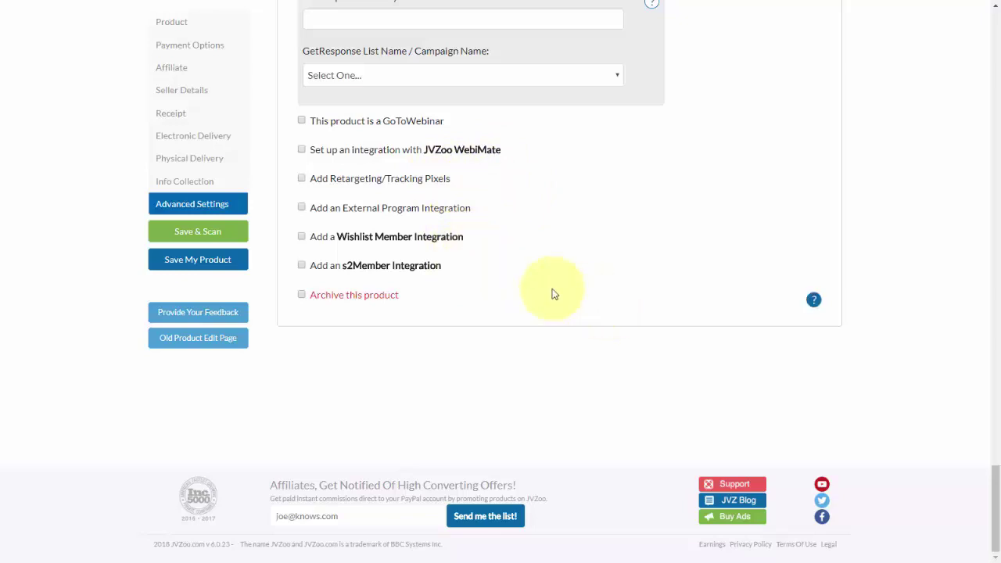
{"action": "left_click", "coordinate": [198, 262]}
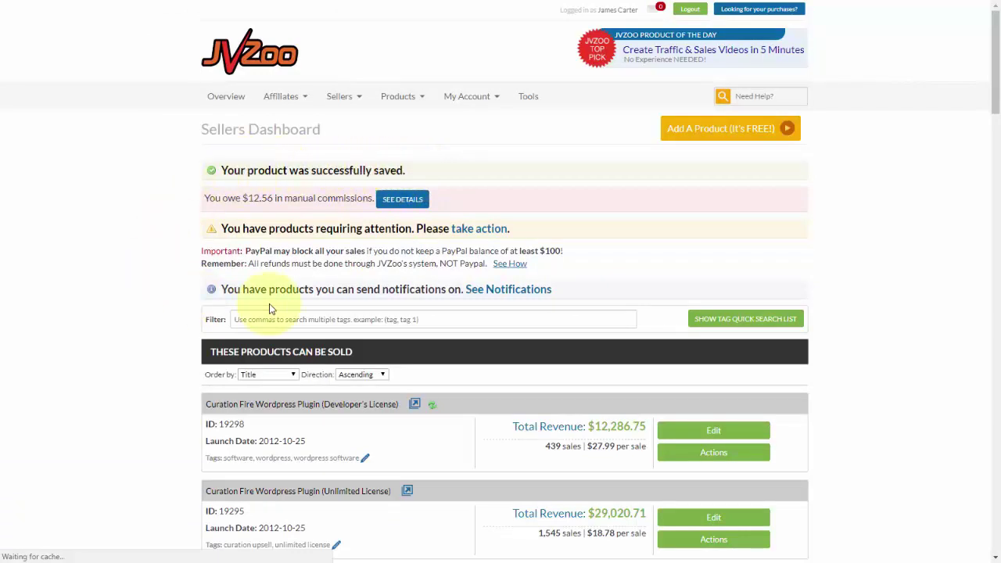
Highlight the product-saved confirmation and scroll down to the My Physical Product listing.
{"action": "left_click_drag", "start_coordinate": [248, 171], "coordinate": [405, 171]}
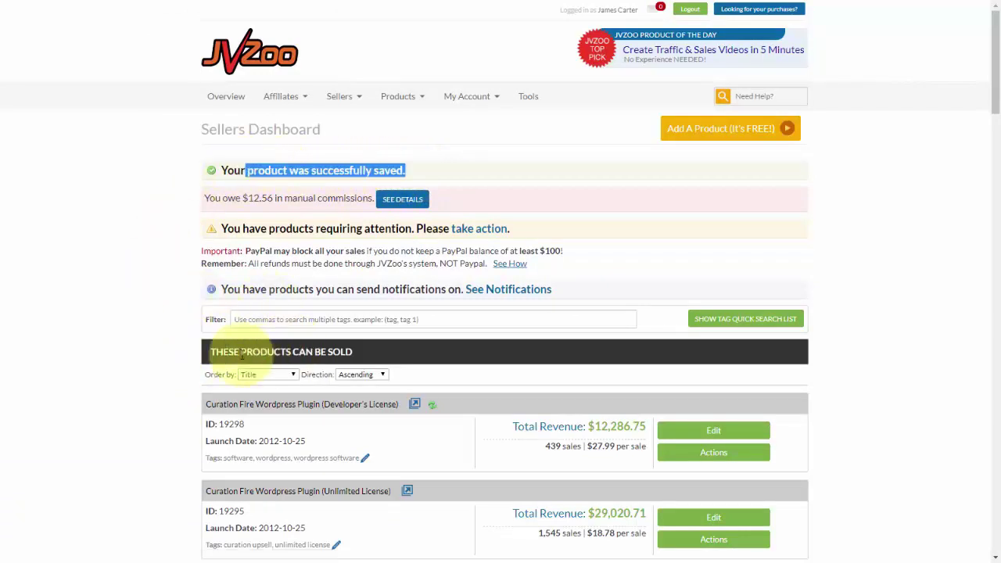
{"action": "scroll", "coordinate": [180, 348], "scroll_direction": "down", "scroll_amount": 3}
{"action": "scroll", "coordinate": [184, 350], "scroll_direction": "down", "scroll_amount": 1}
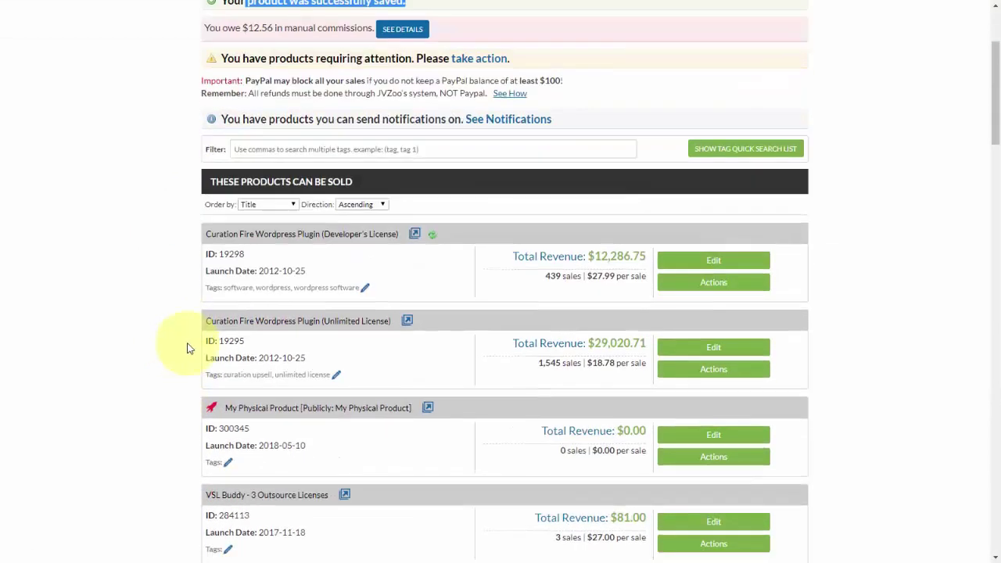